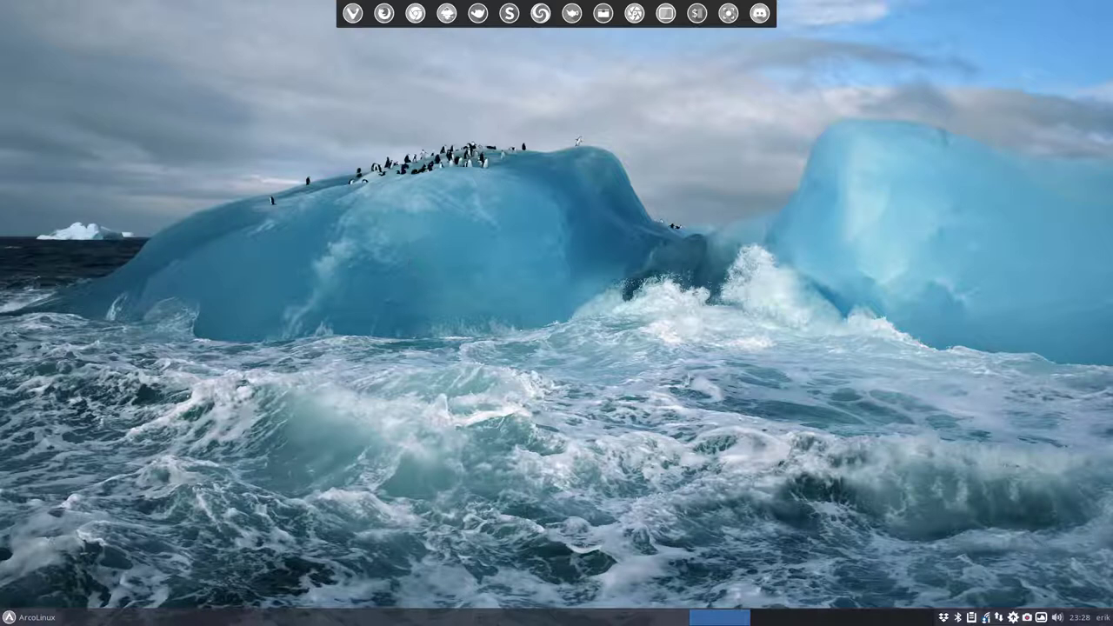
- Open the Whisker Menu and search 'softw' to list Software, Software Update and Add/Remove Software
click(25, 618)
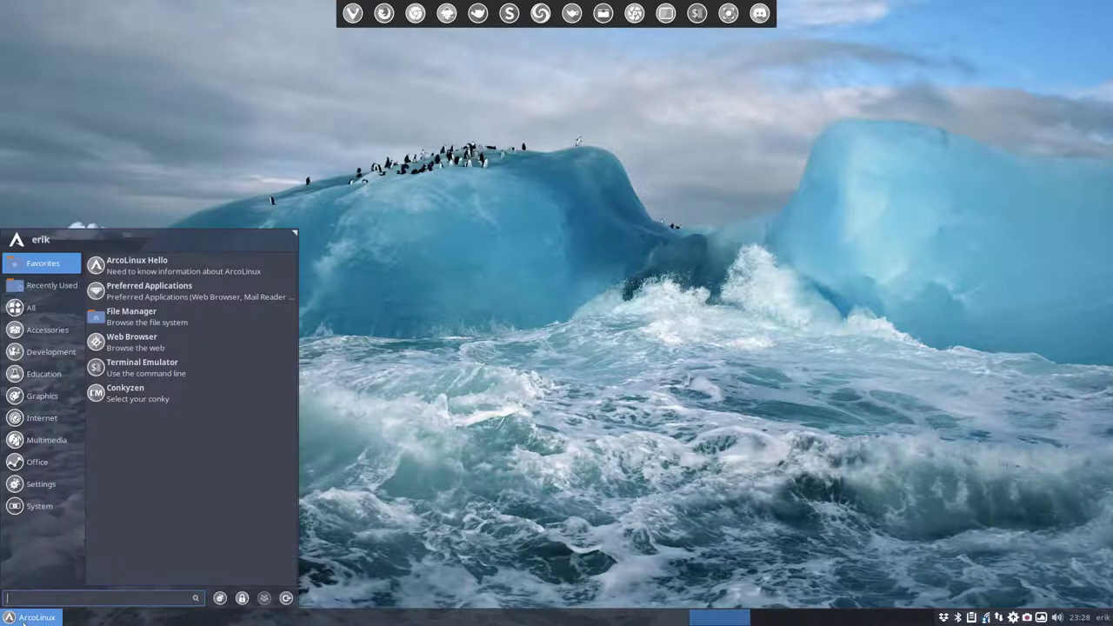
text(softw)
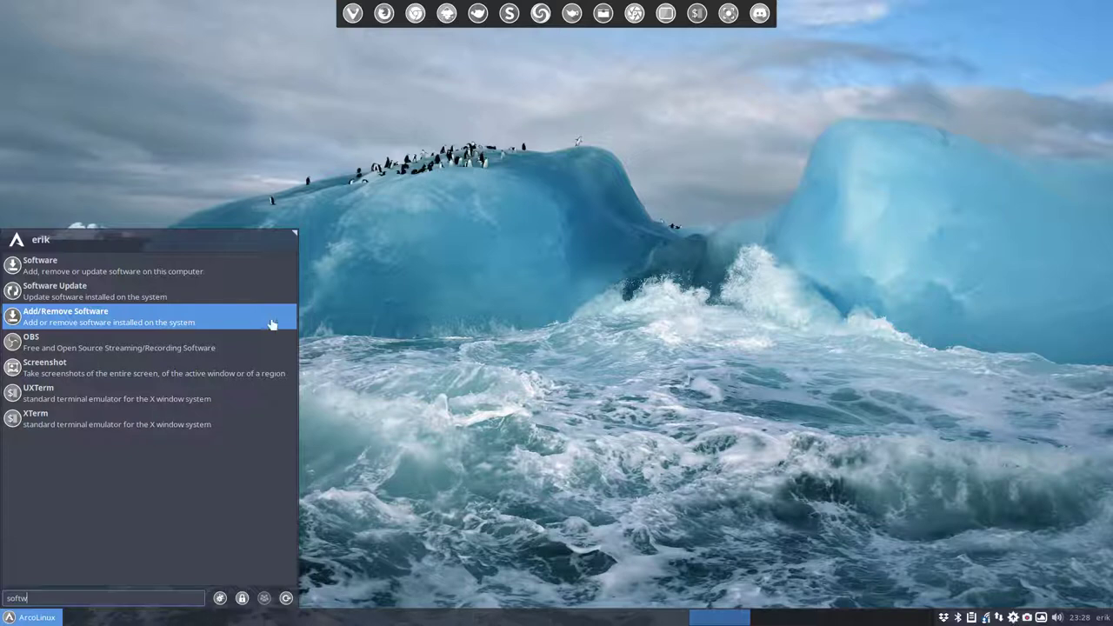
- Launch Software, get past the welcome screen, centre the window, then close it
click(99, 265)
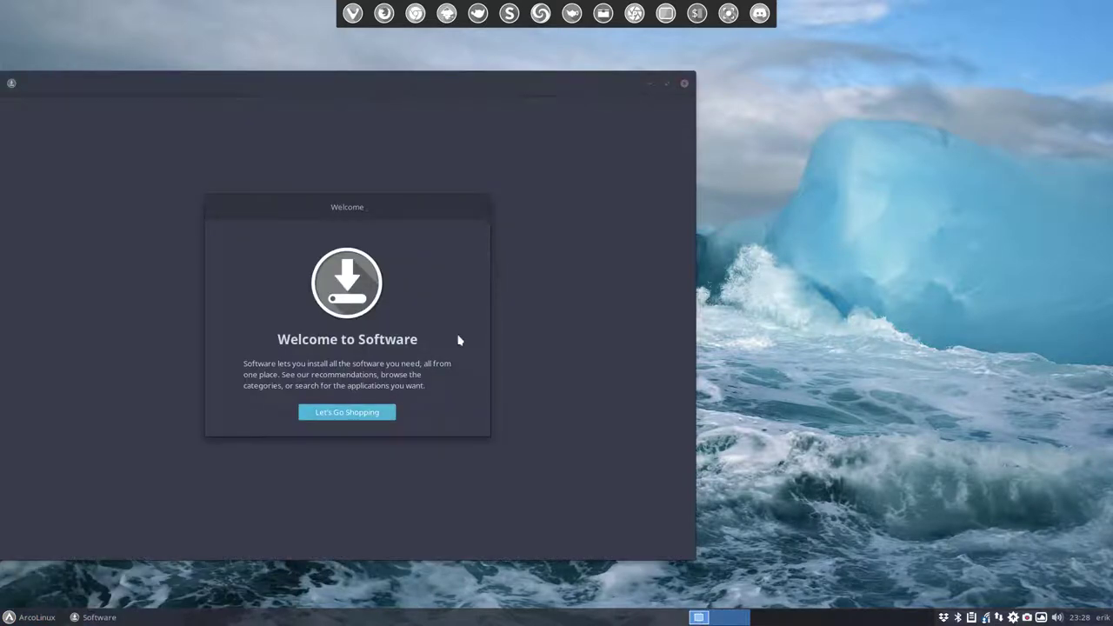
click(356, 412)
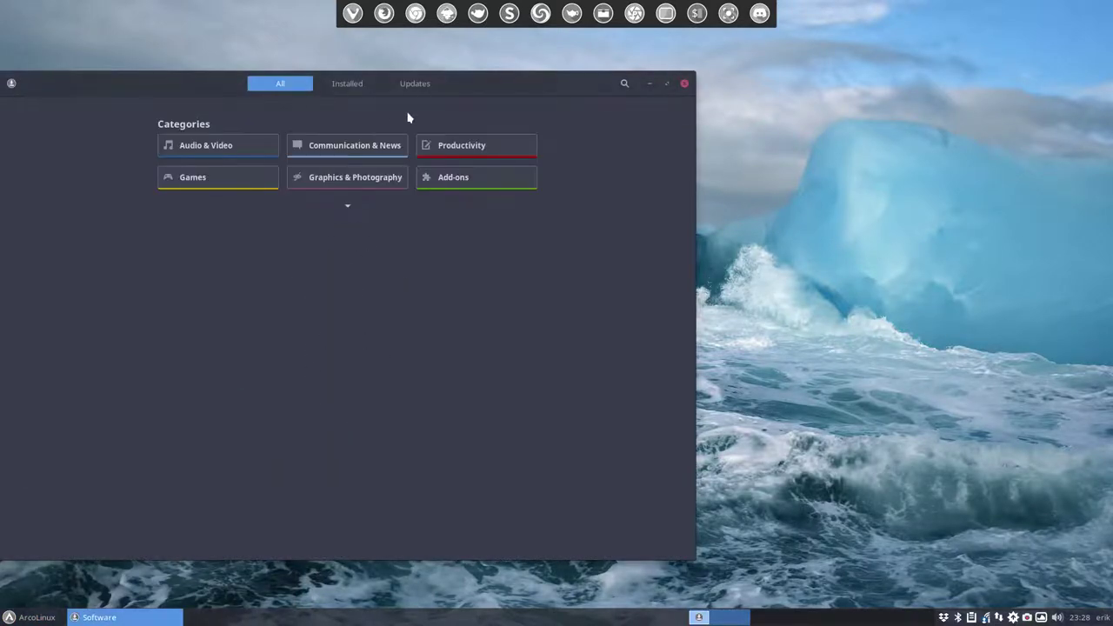
drag(455, 83, 669, 74)
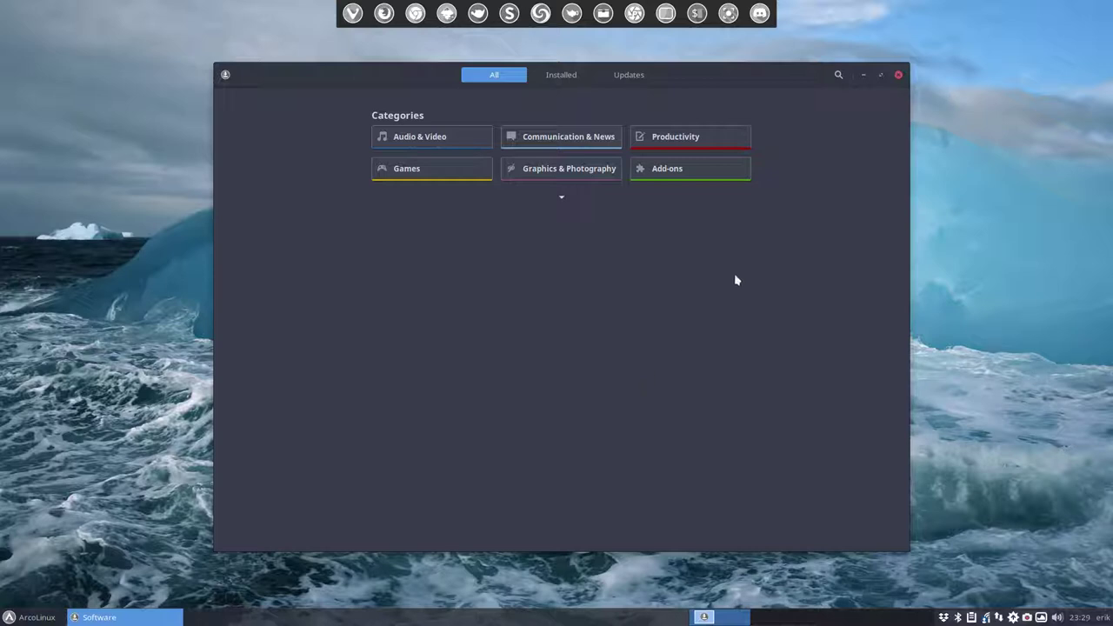
click(899, 76)
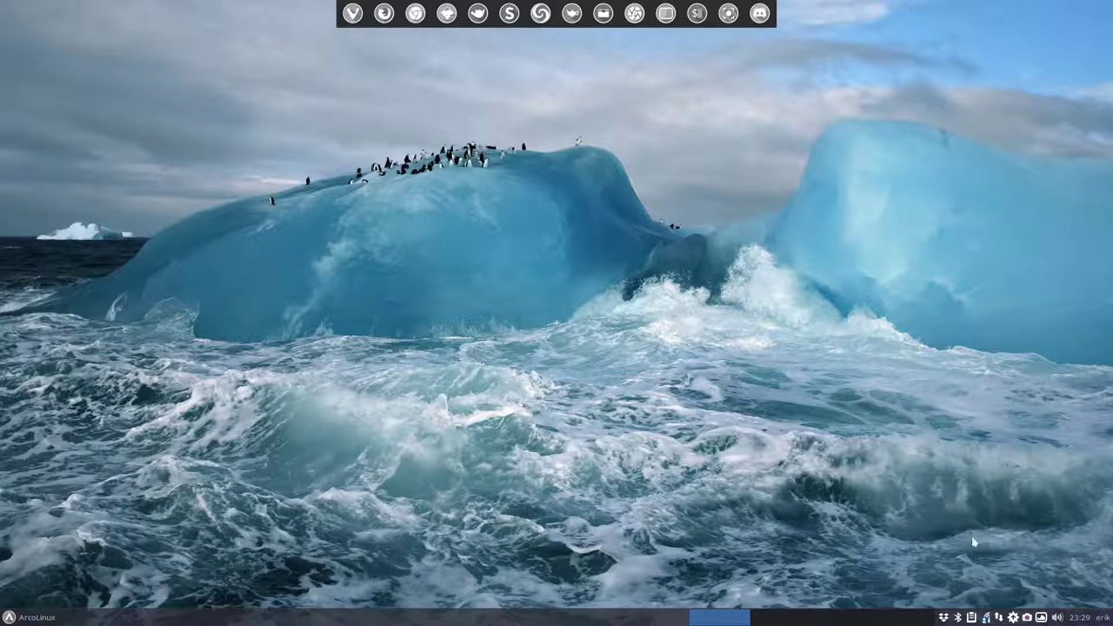
- Open Pamac's Package Manager from the tray and the 'soft' menu search, and reposition its window
click(1013, 617)
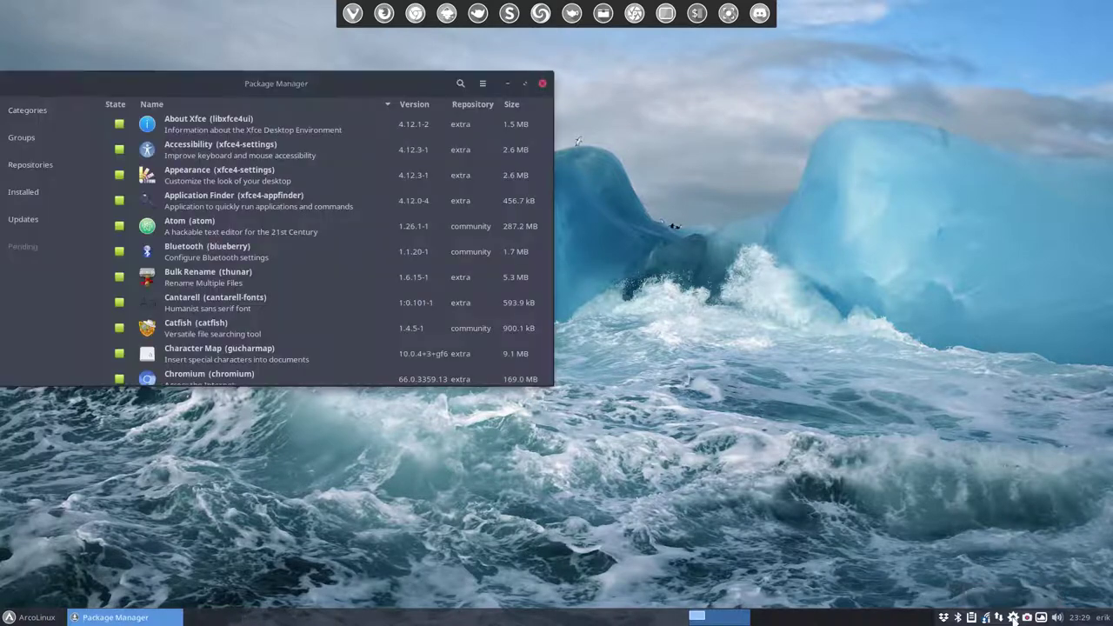
drag(320, 82, 763, 64)
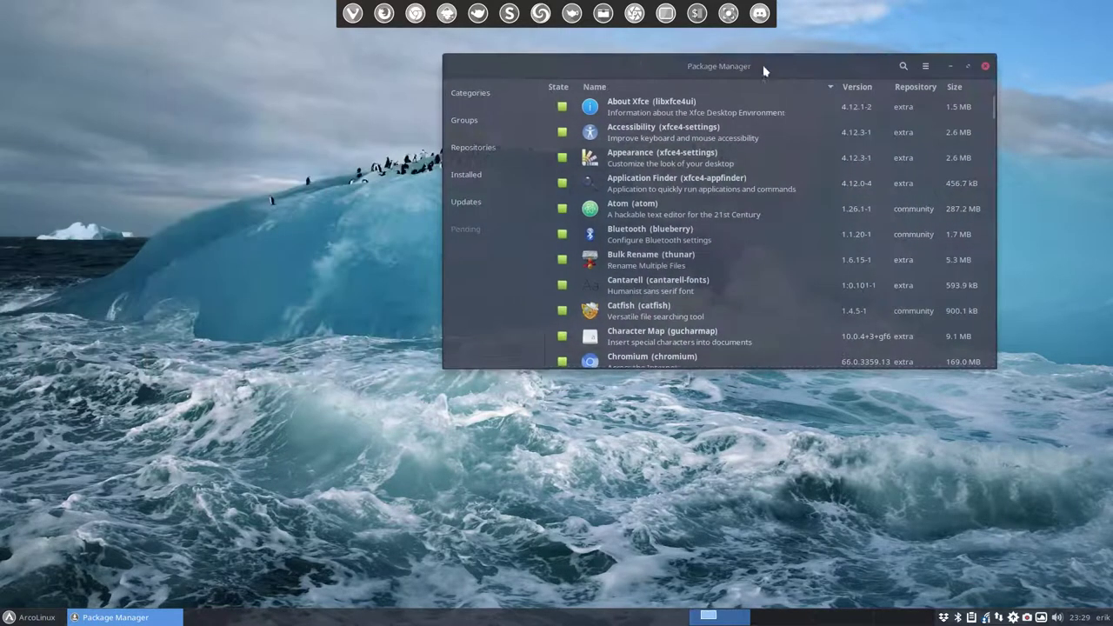
click(37, 616)
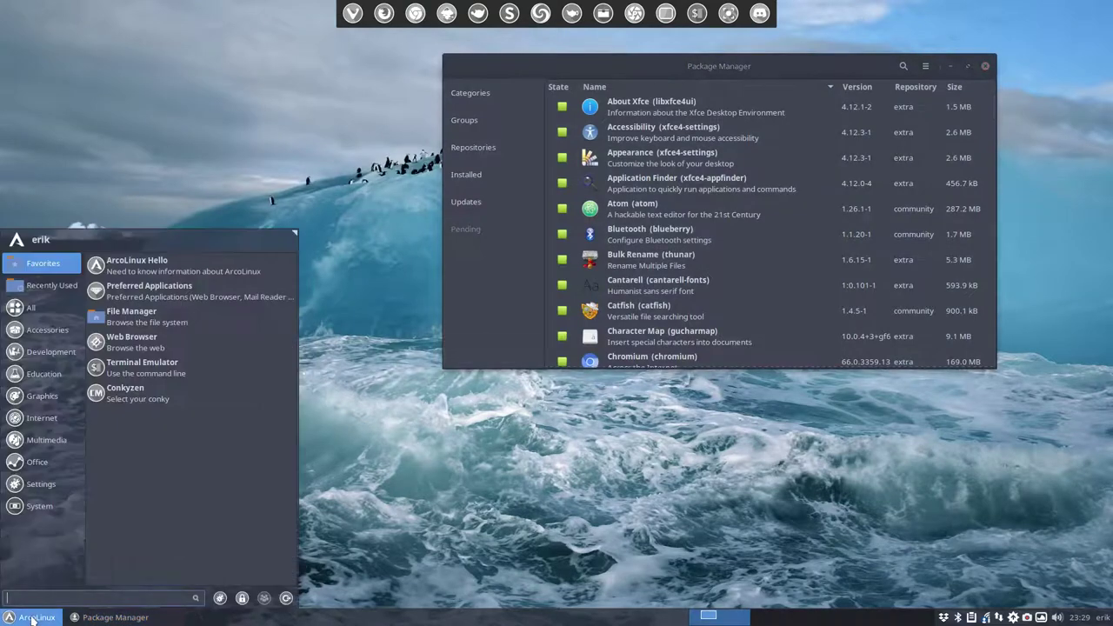
text(soft)
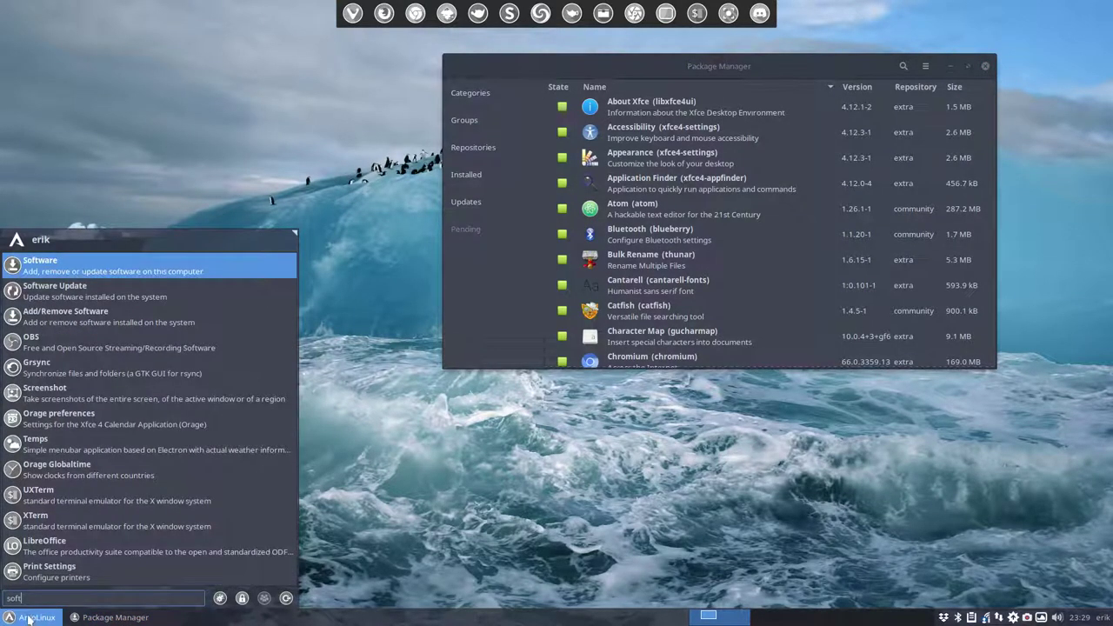
click(113, 321)
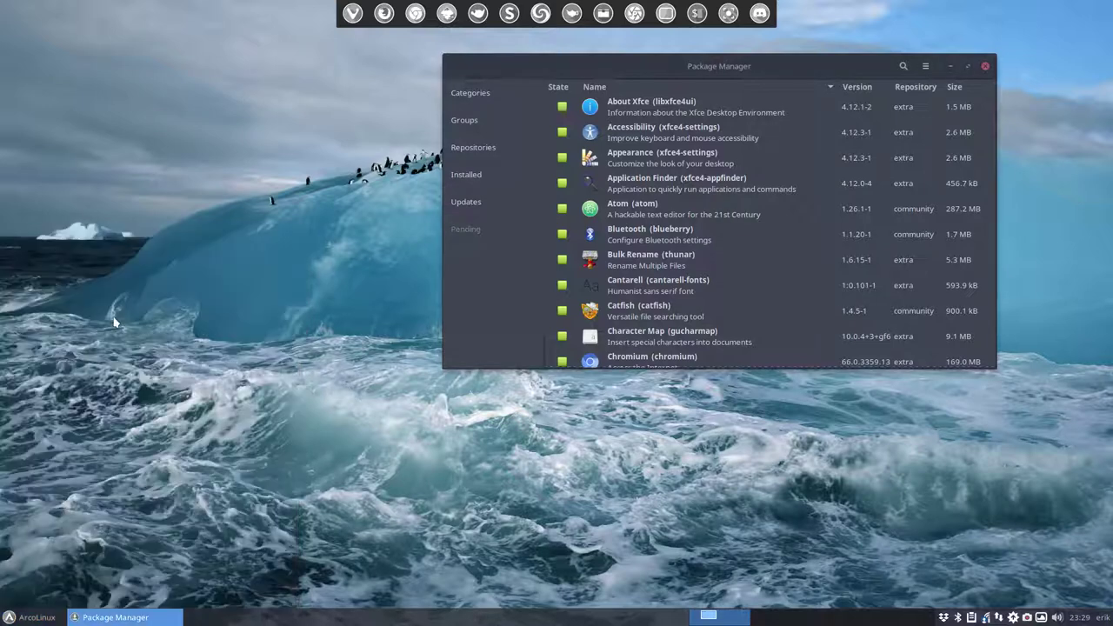
drag(742, 67, 691, 107)
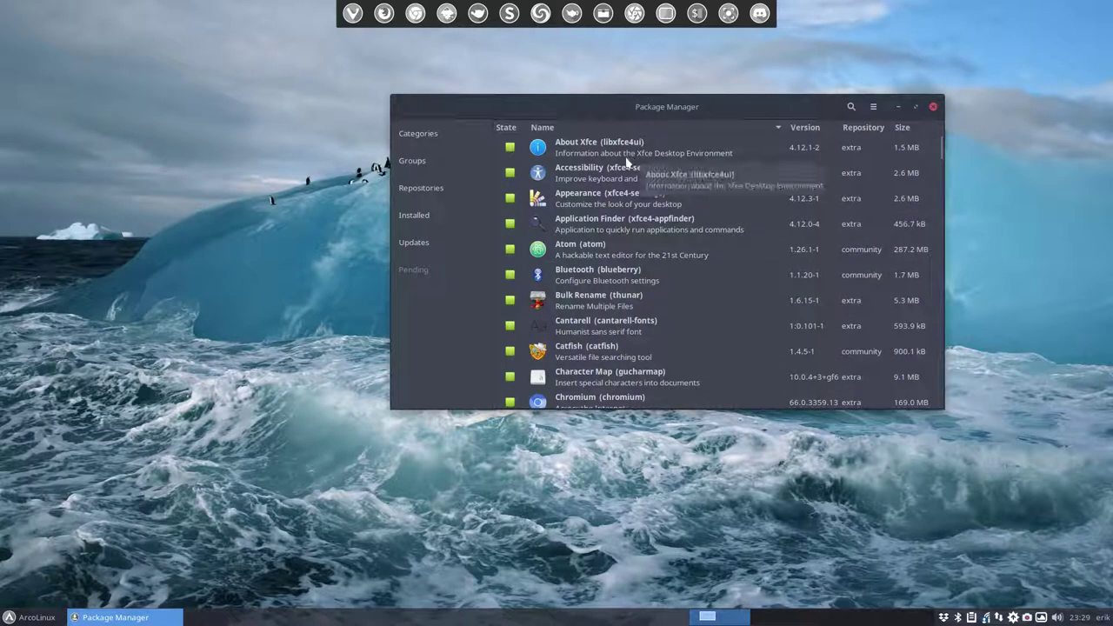
- Mark and then unmark Atom, Bluetooth and Cantarell, leaving no pending operations
click(511, 250)
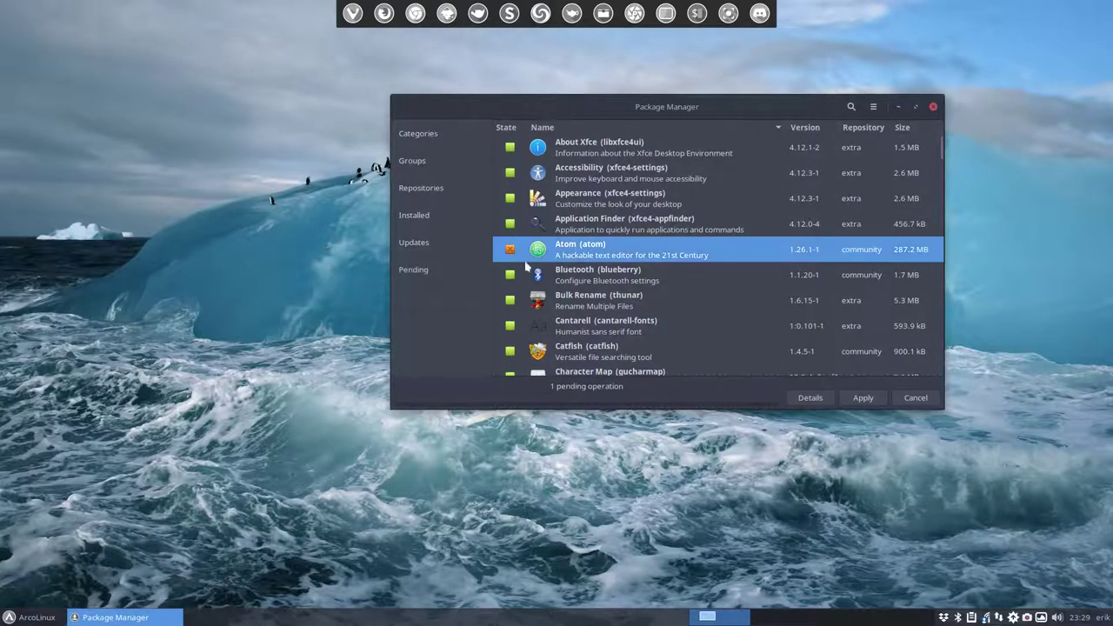
click(864, 398)
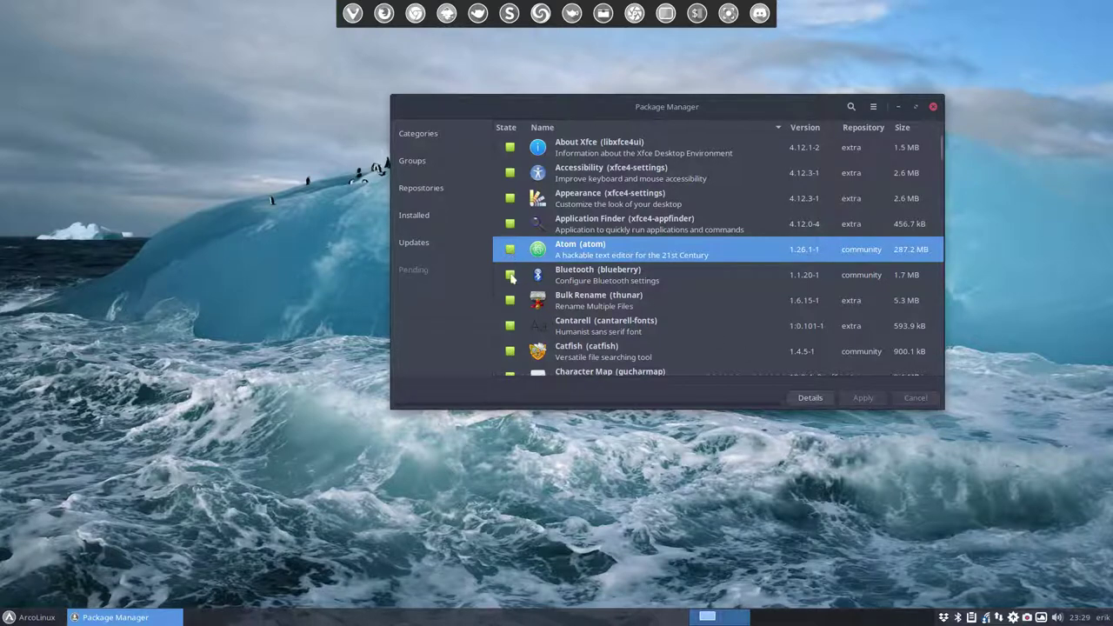
click(510, 275)
click(510, 325)
click(511, 300)
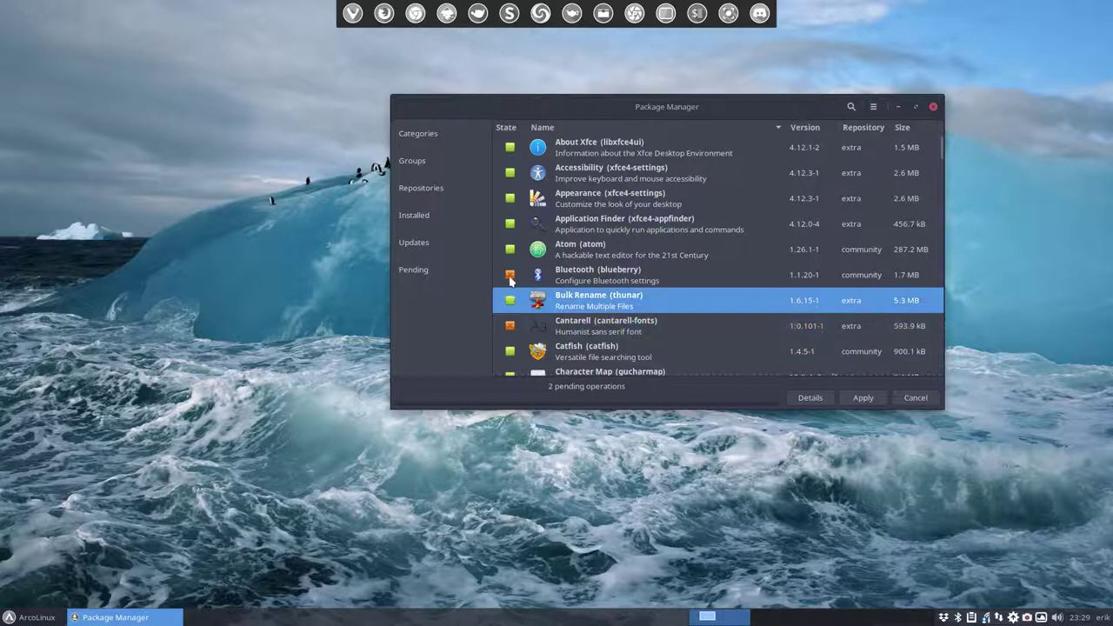
click(510, 276)
click(510, 326)
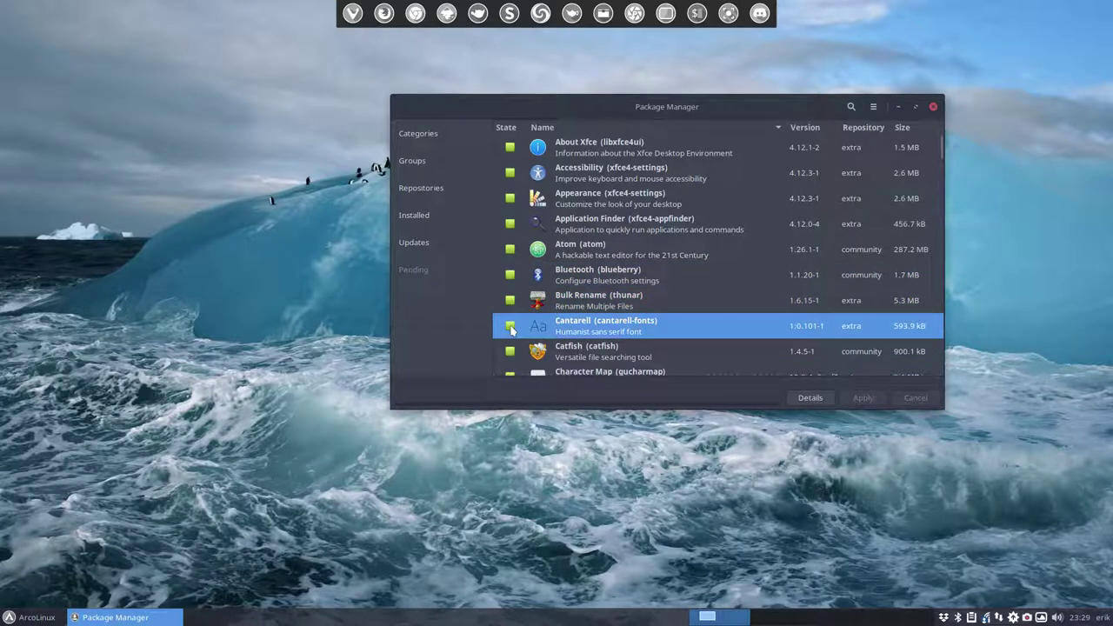
- Browse the Accessories, Audio & Video, Development and Education package categories
click(412, 135)
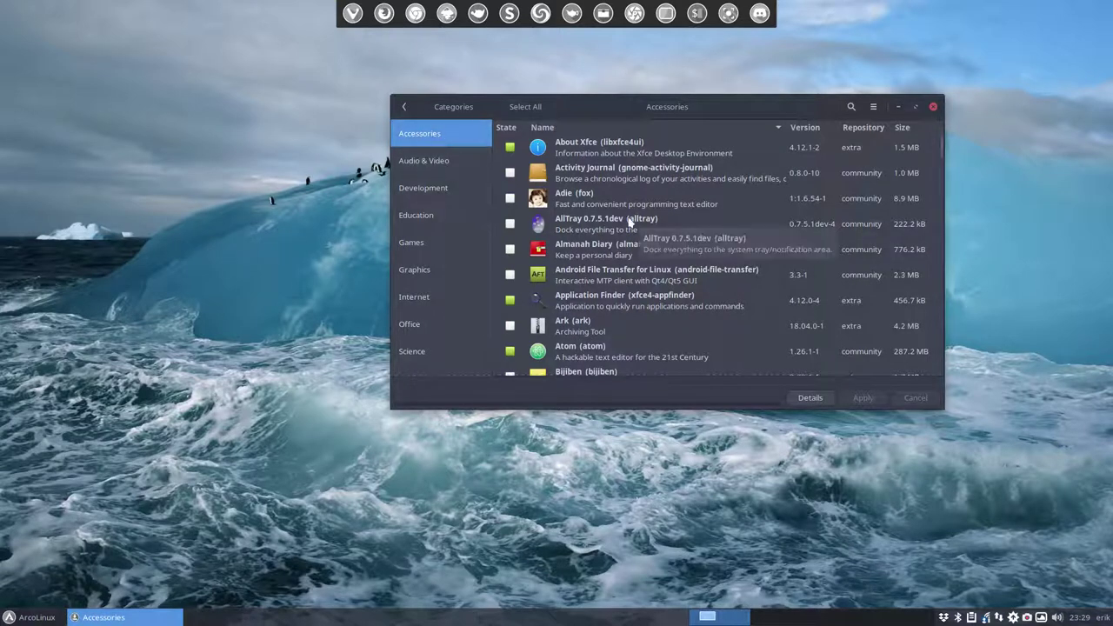
scroll(629, 223, down, 3)
scroll(628, 223, up, 2)
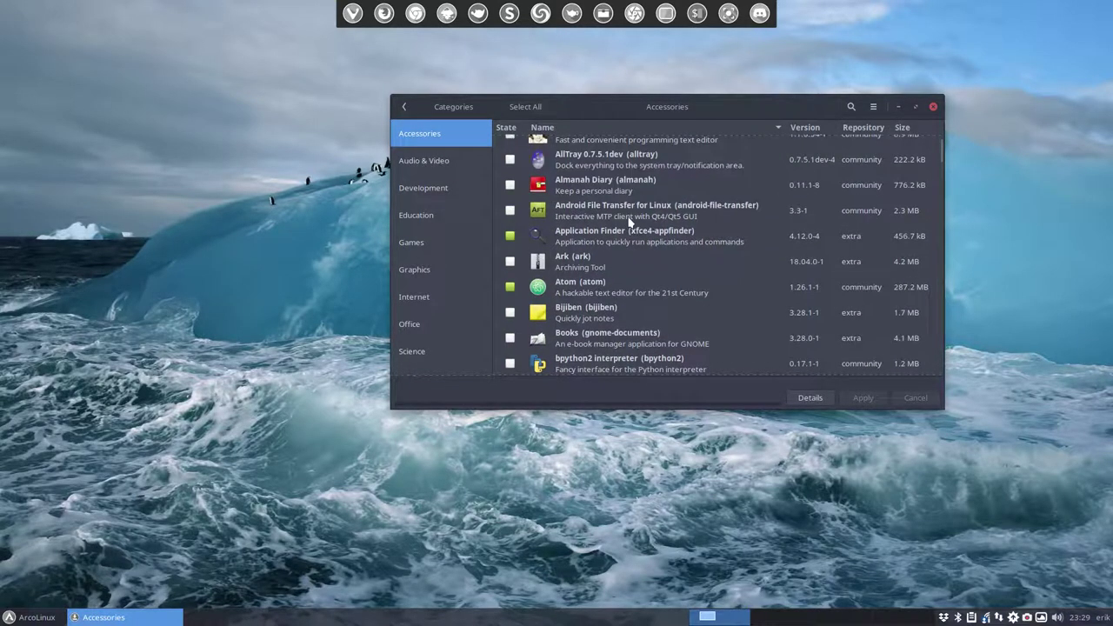
scroll(599, 315, down, 2)
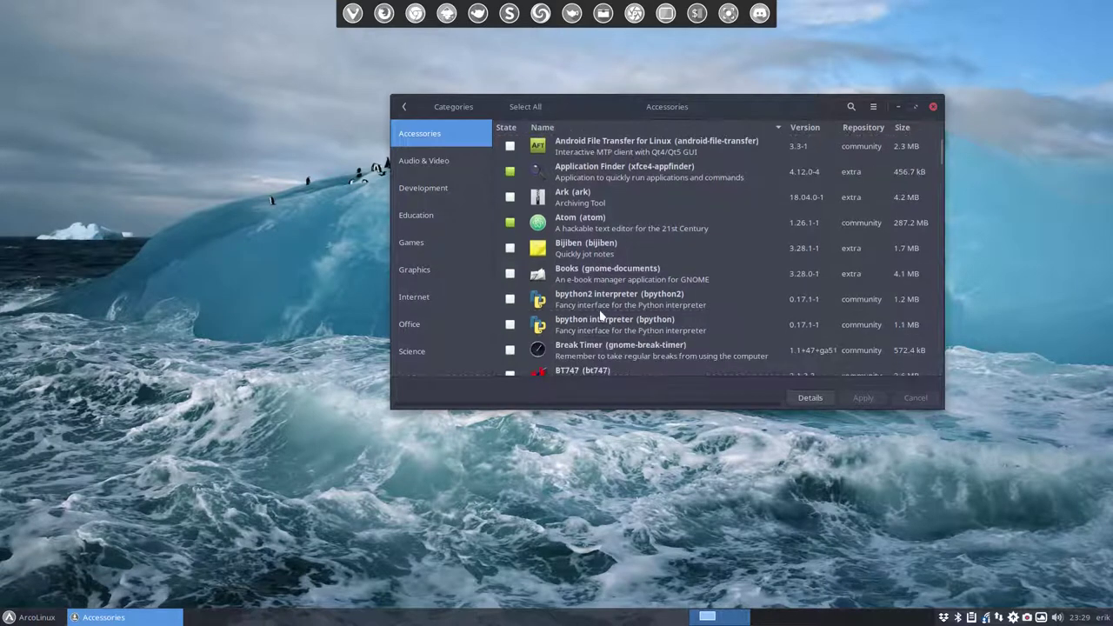
scroll(600, 315, down, 3)
scroll(600, 315, down, 10)
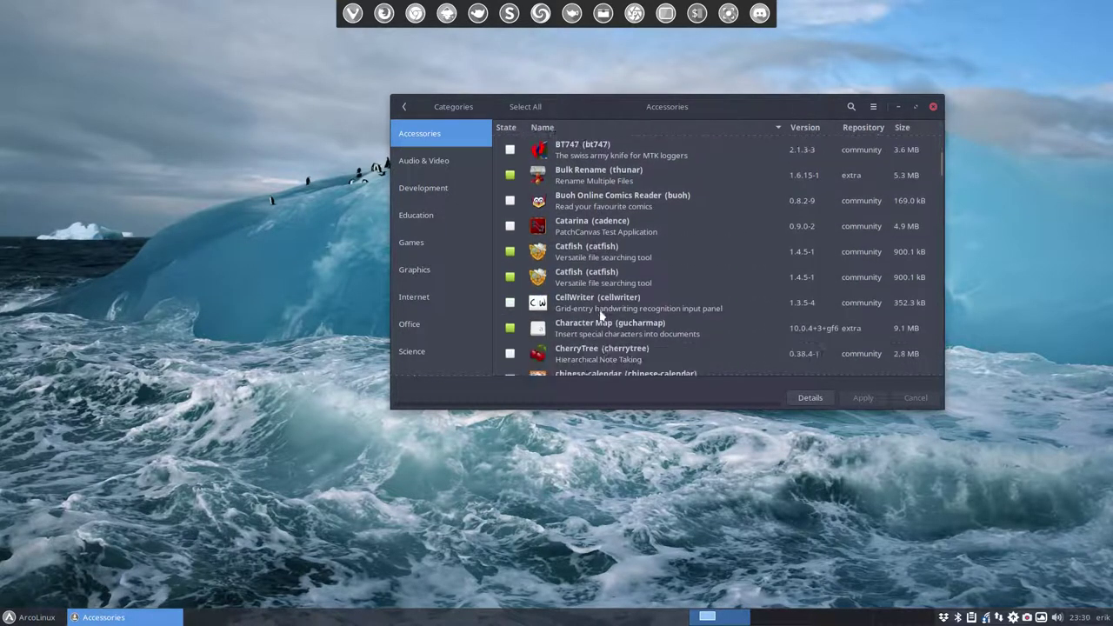
scroll(600, 314, down, 1)
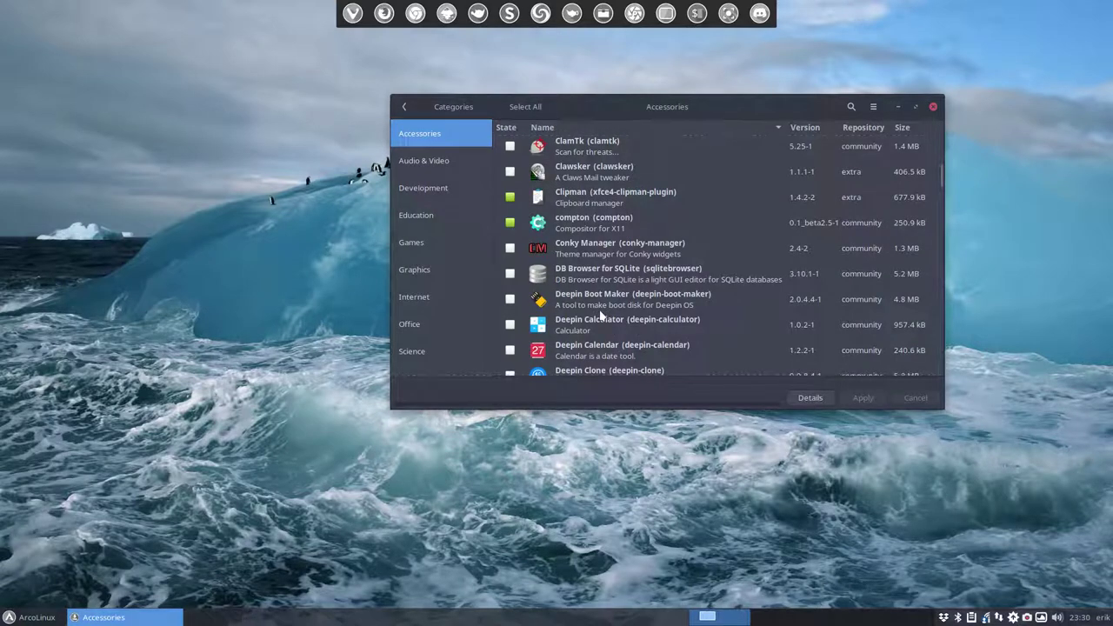
scroll(600, 315, down, 2)
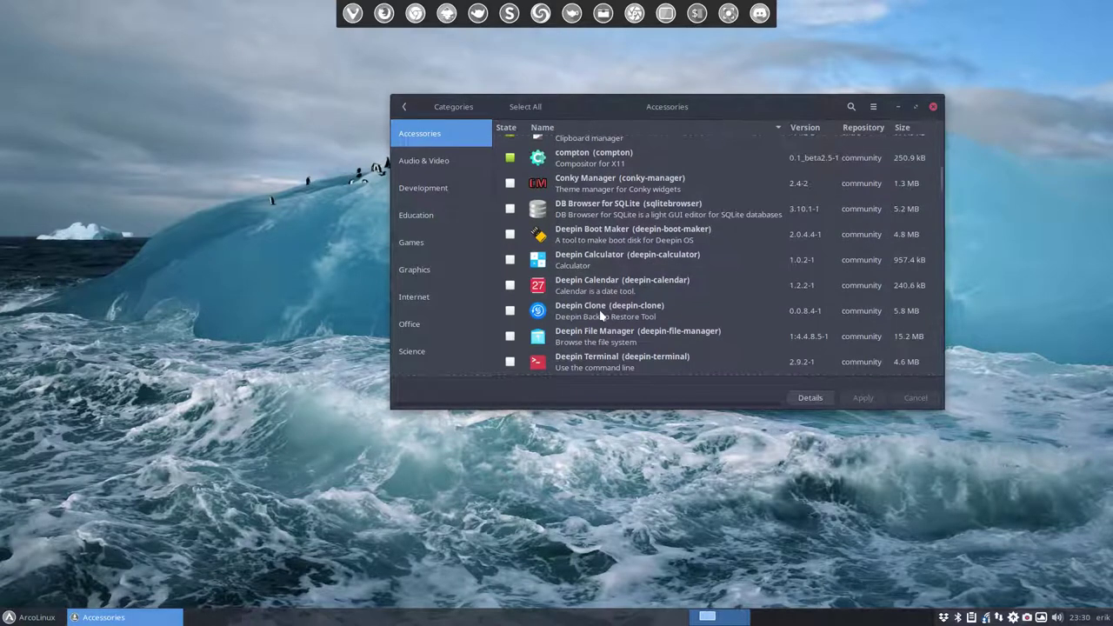
scroll(600, 314, down, 2)
click(435, 163)
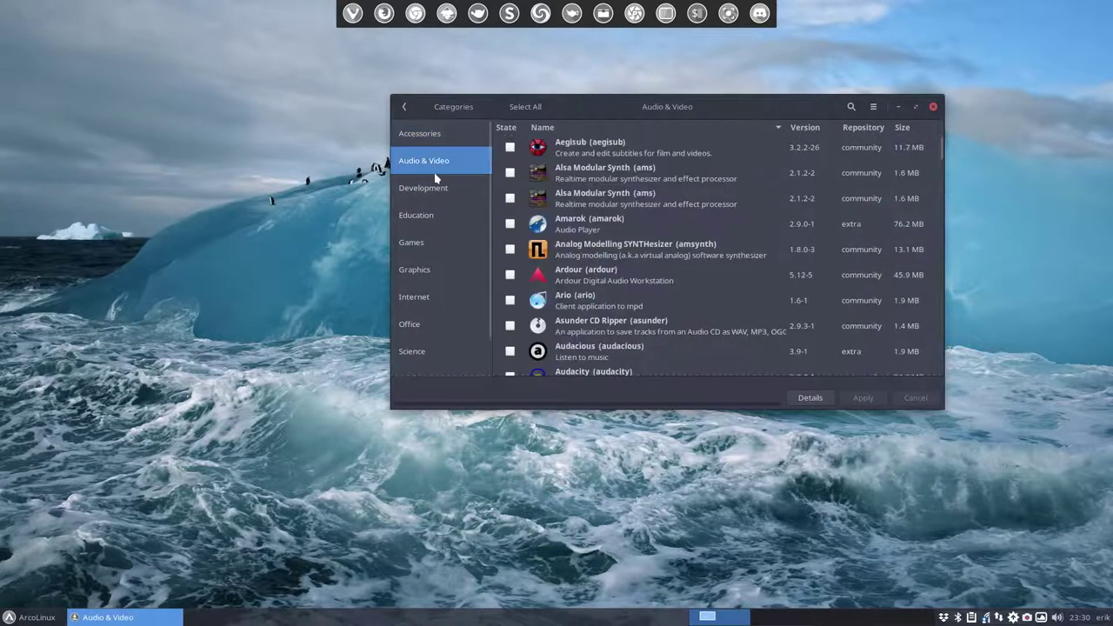
click(436, 193)
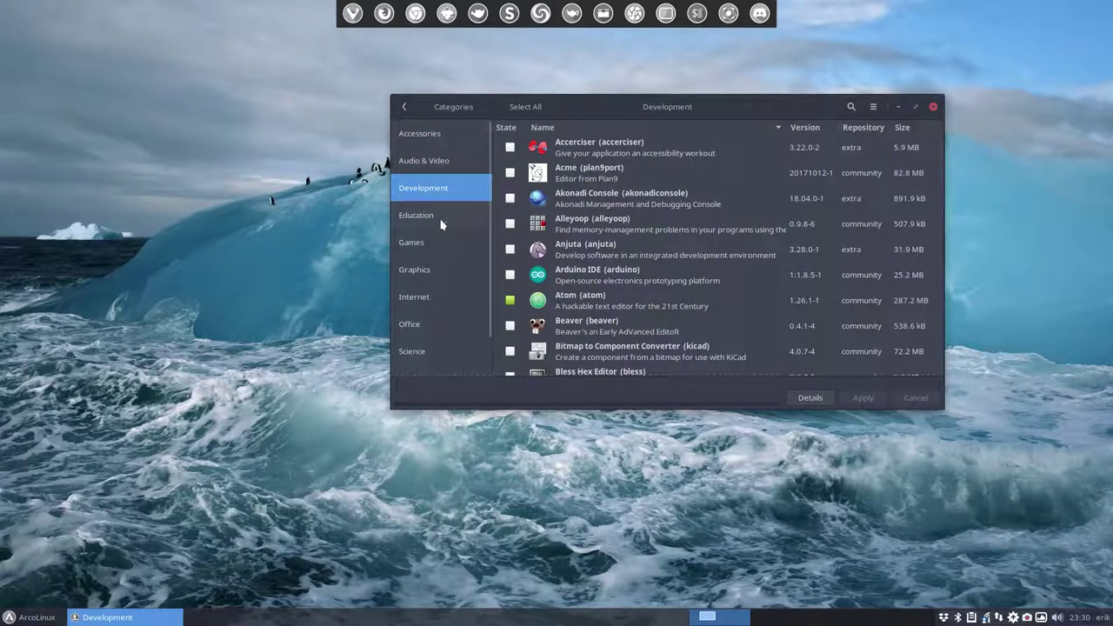
click(442, 225)
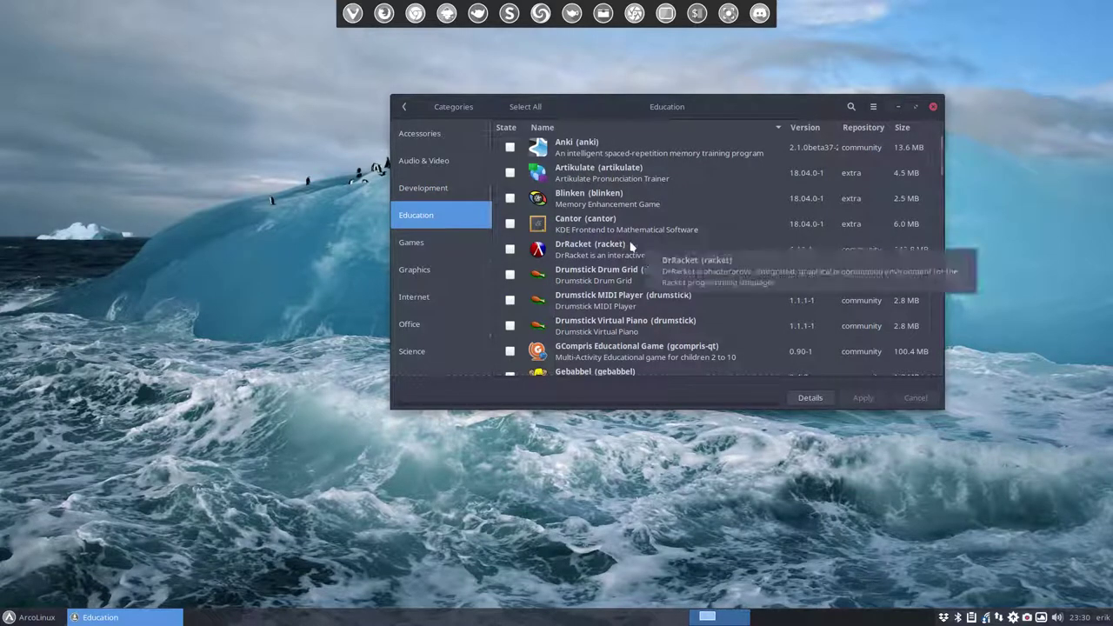
- Browse Games, Graphics and Internet, mark then unmark Corebird, and close Pamac
click(414, 245)
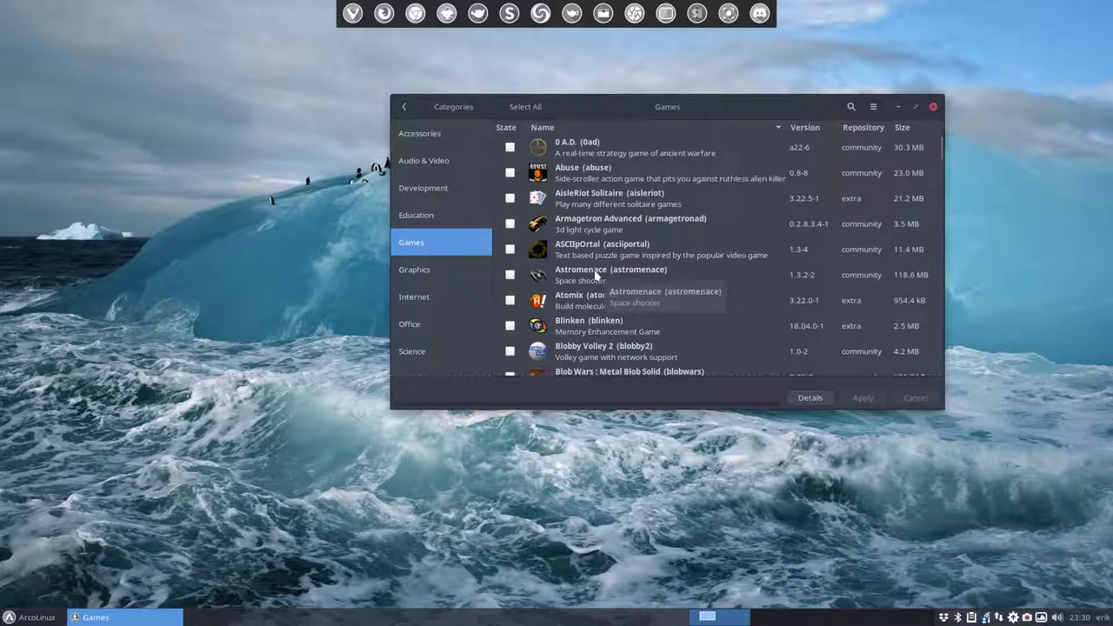
click(452, 270)
click(437, 298)
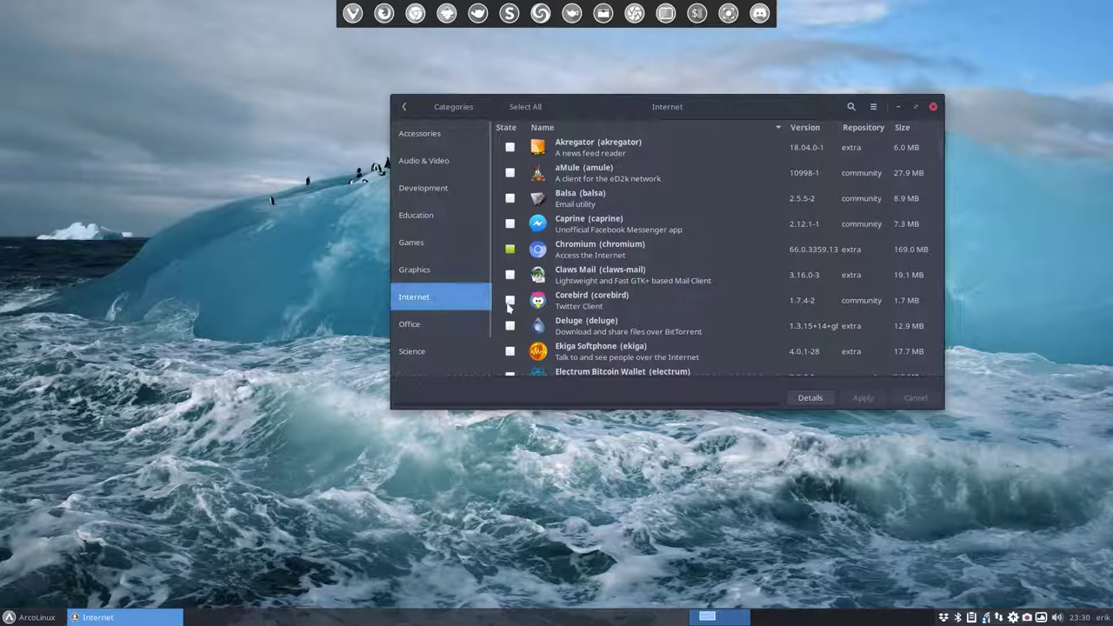
click(565, 303)
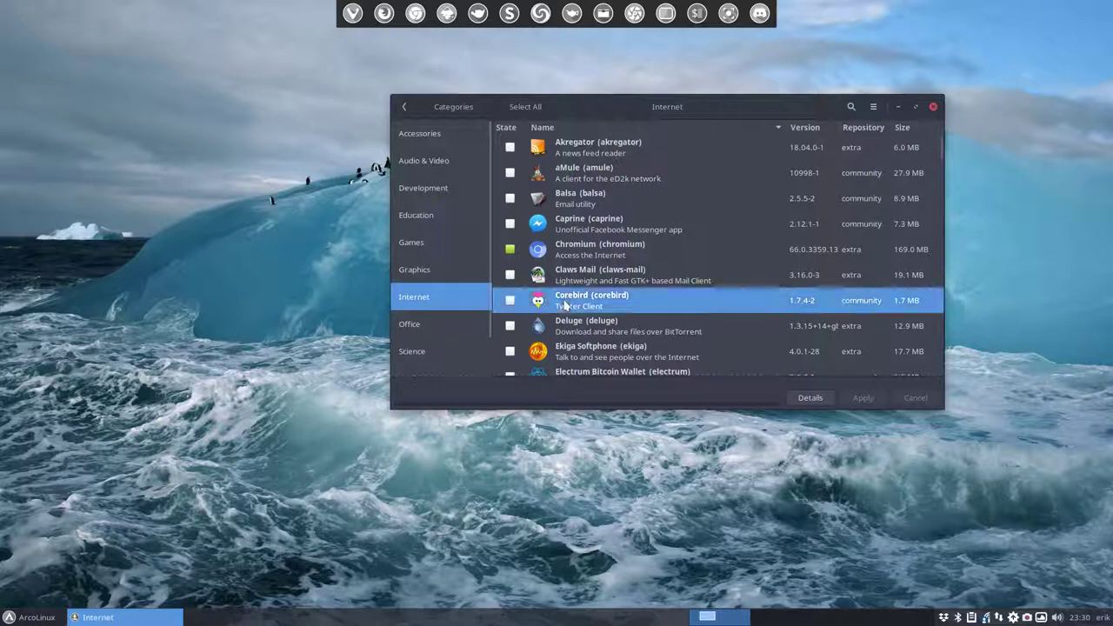
click(510, 300)
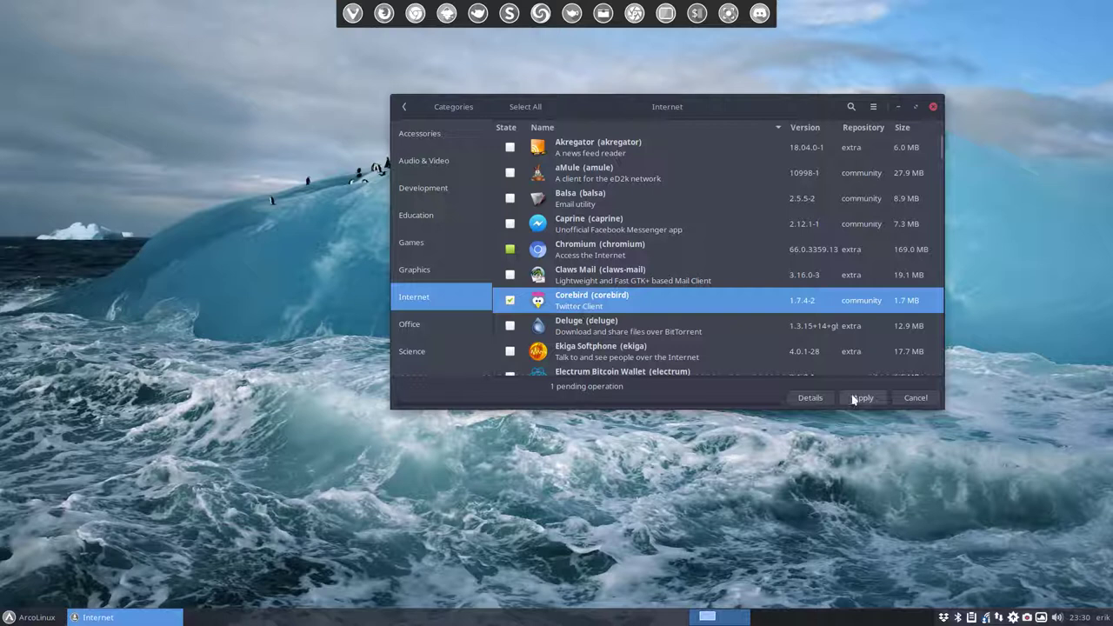
click(509, 300)
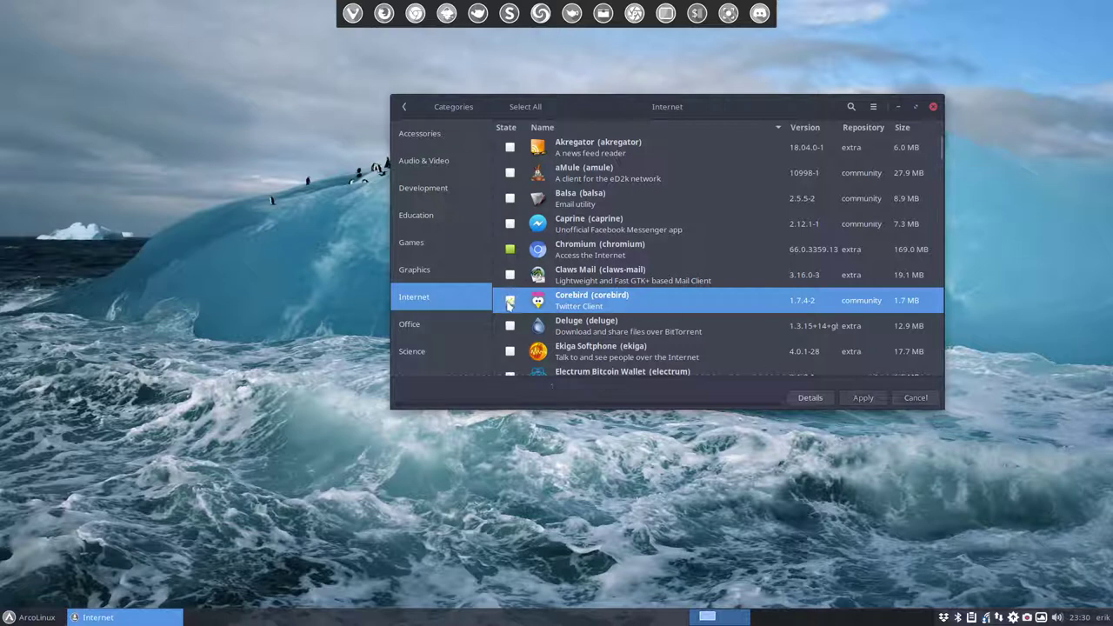
click(932, 109)
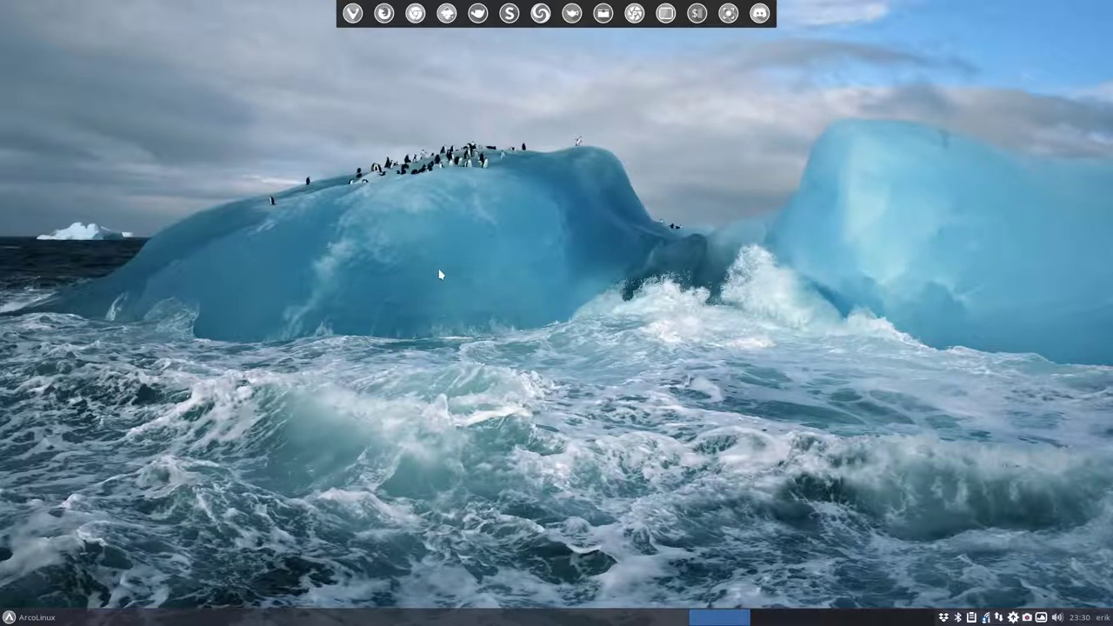
- Open Pamac, centre its window, and search for 'gnome-software'
click(1016, 618)
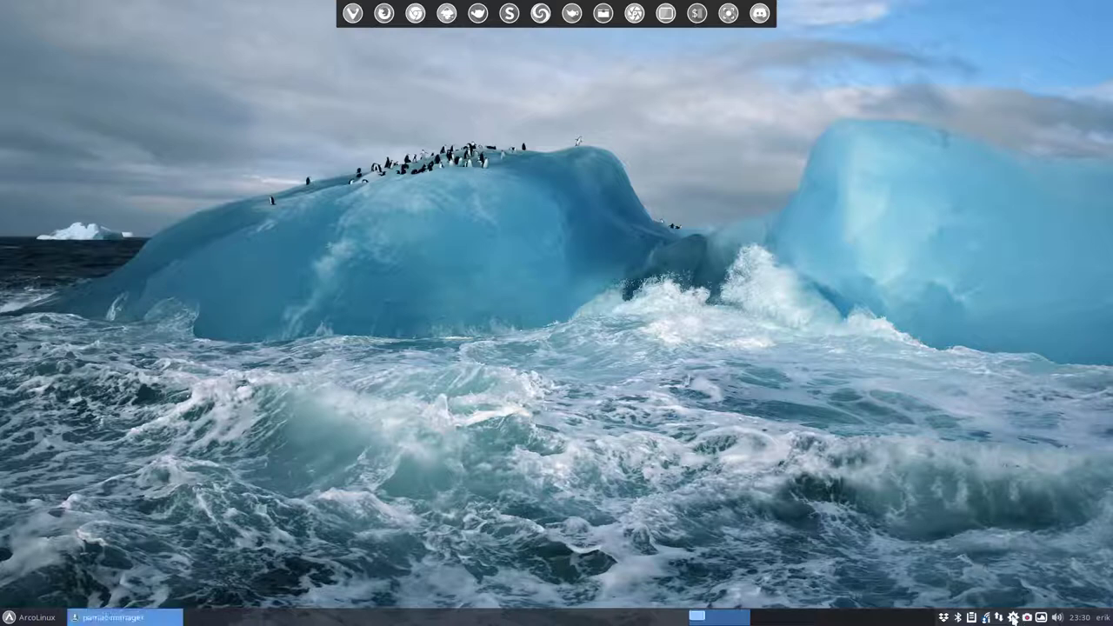
drag(129, 87, 396, 95)
click(728, 93)
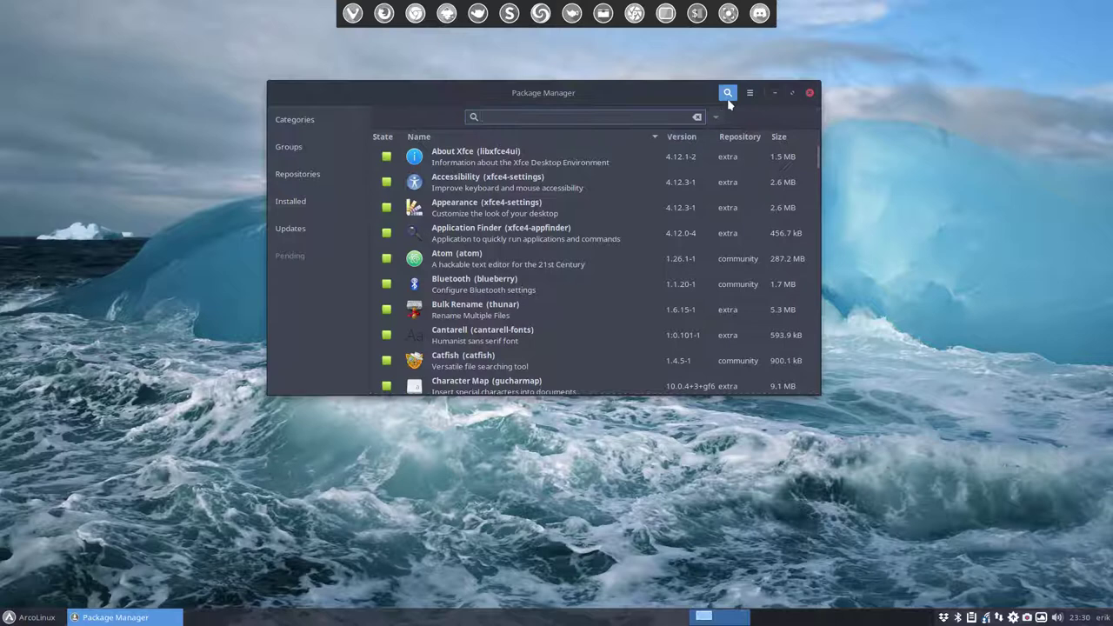
text(gnome-software)
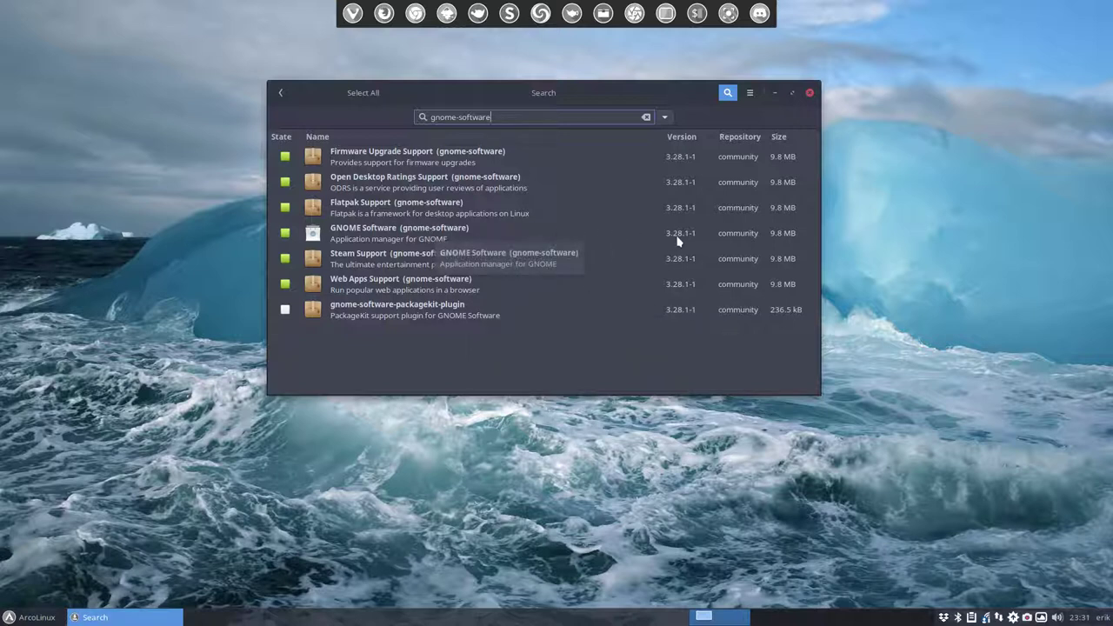
- Queue gnome-software-packagekit-plugin for installation and confirm the transaction
click(285, 311)
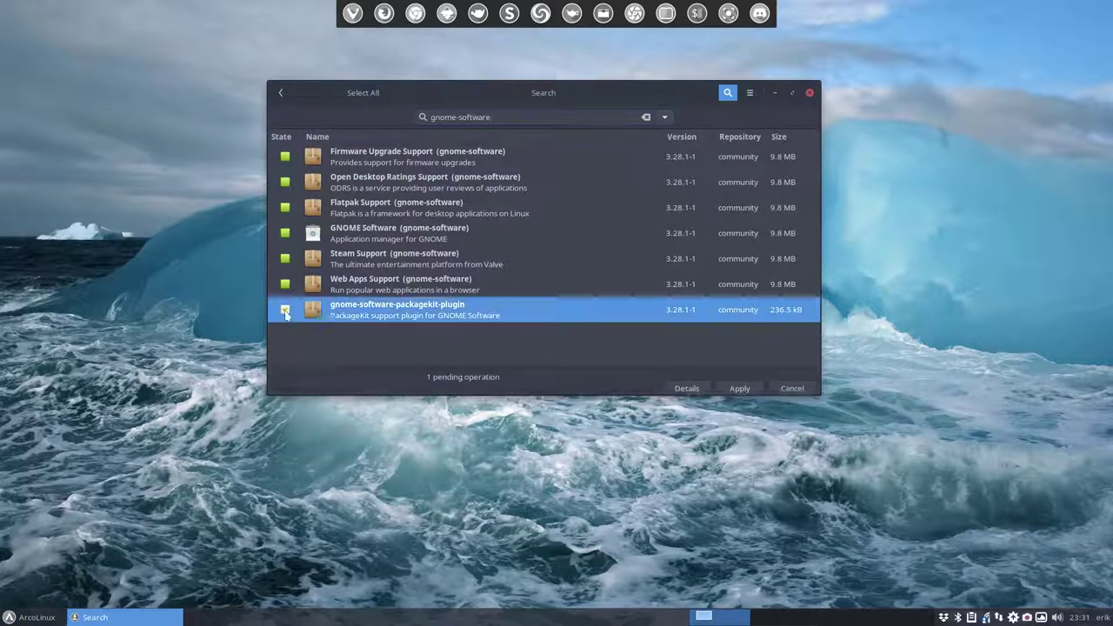
click(739, 383)
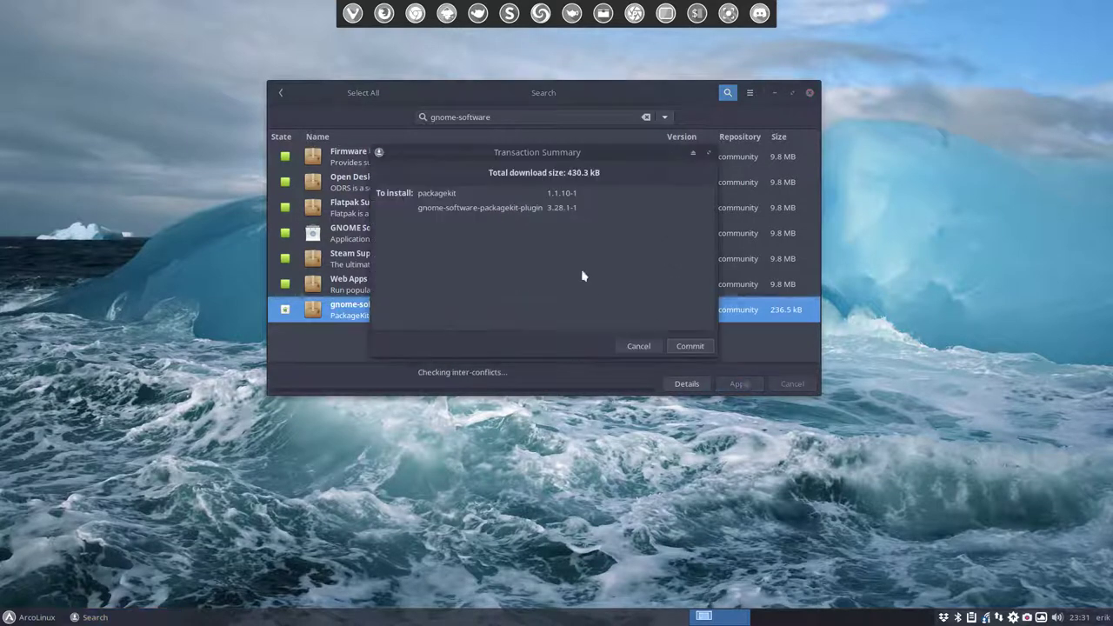
click(690, 346)
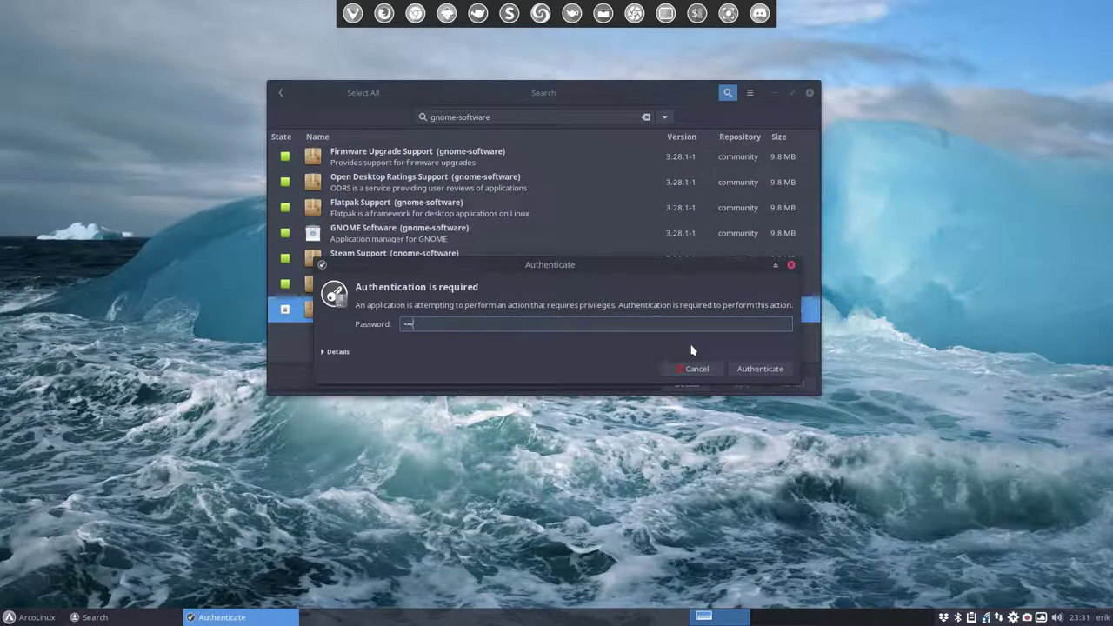
- Authorise the plugin install, close Pamac once finished, and search the menu for 'soft'
key(Return)
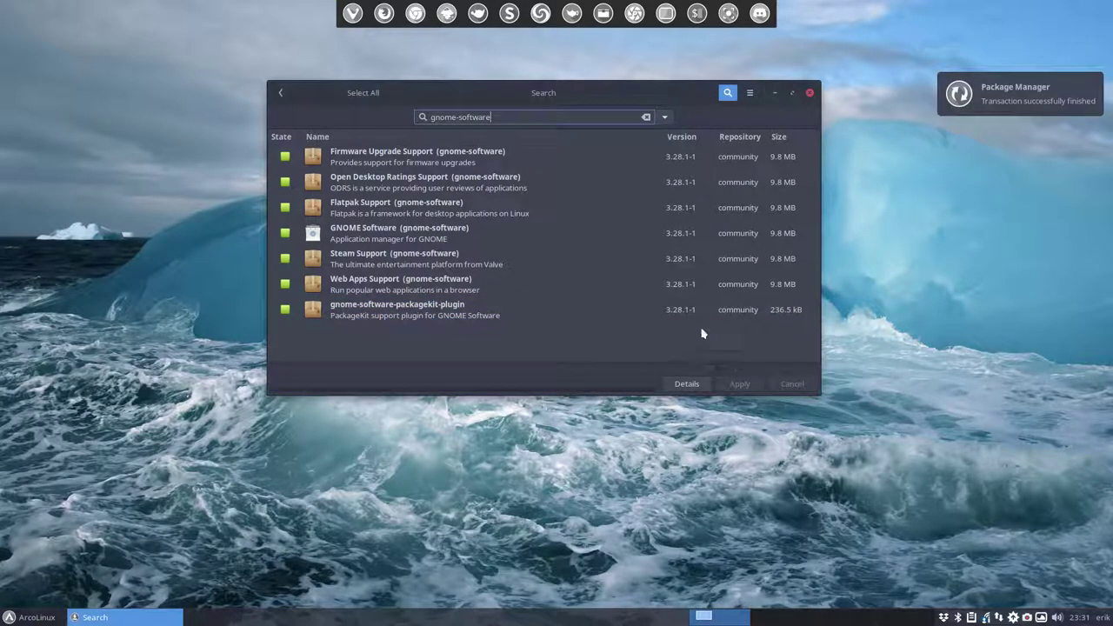
click(809, 93)
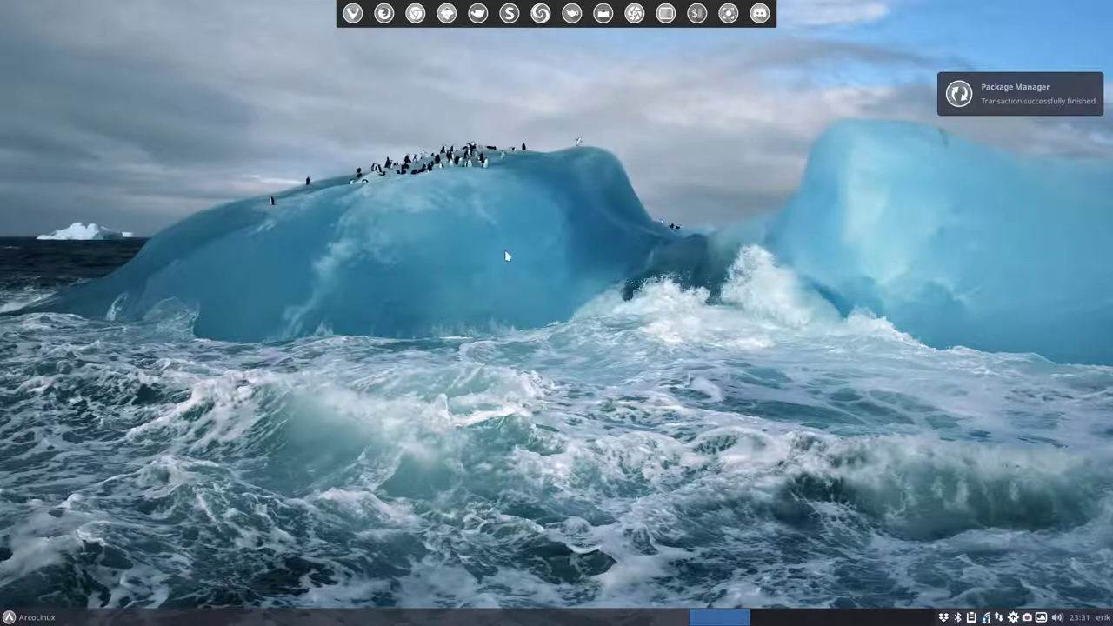
click(46, 620)
text(soft)
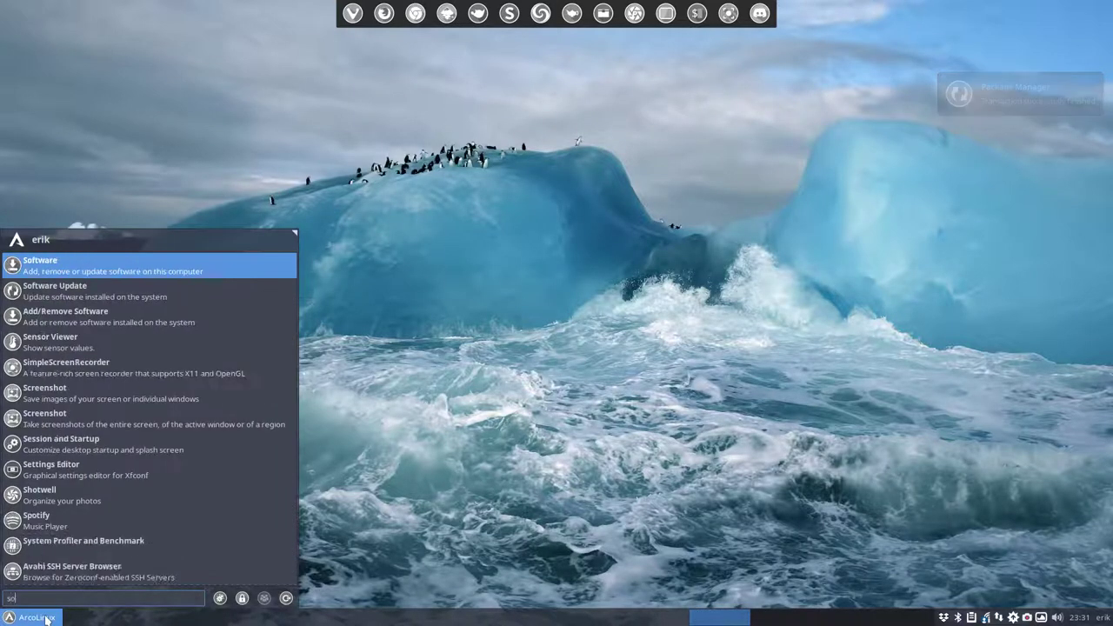
- Launch Software, centre it, and use Restart Now to load the PackageKit plugin
click(177, 274)
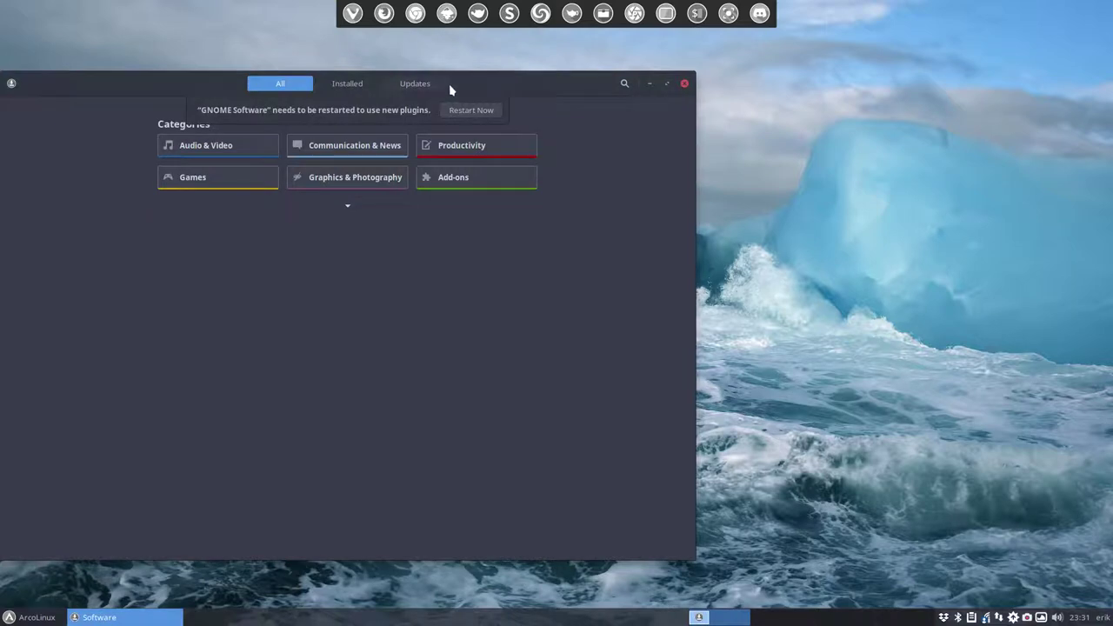
drag(449, 84, 666, 74)
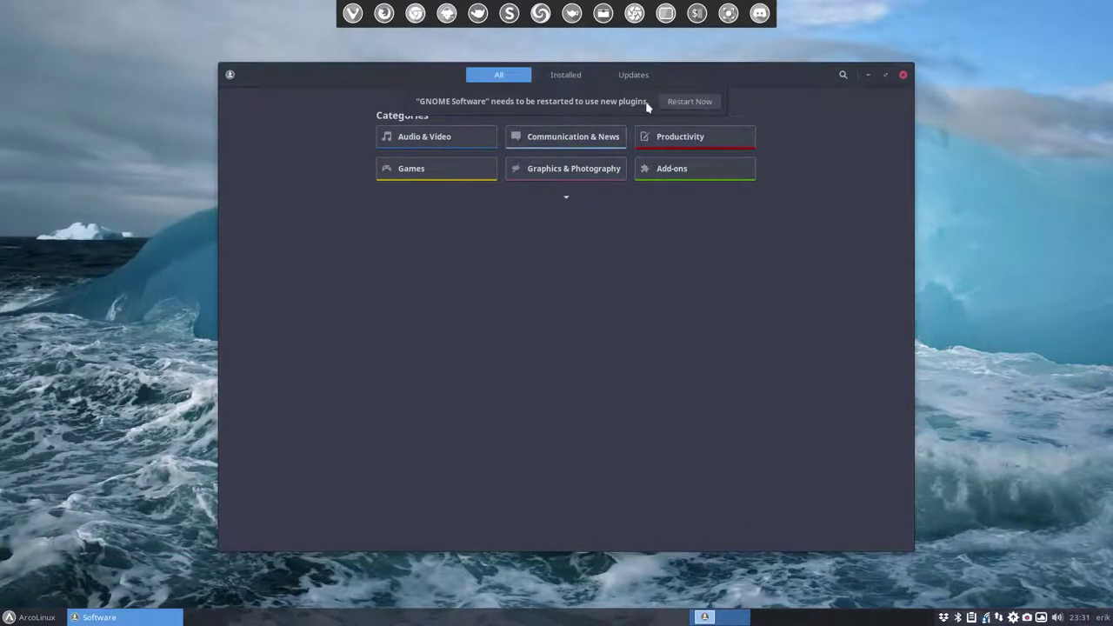
click(690, 103)
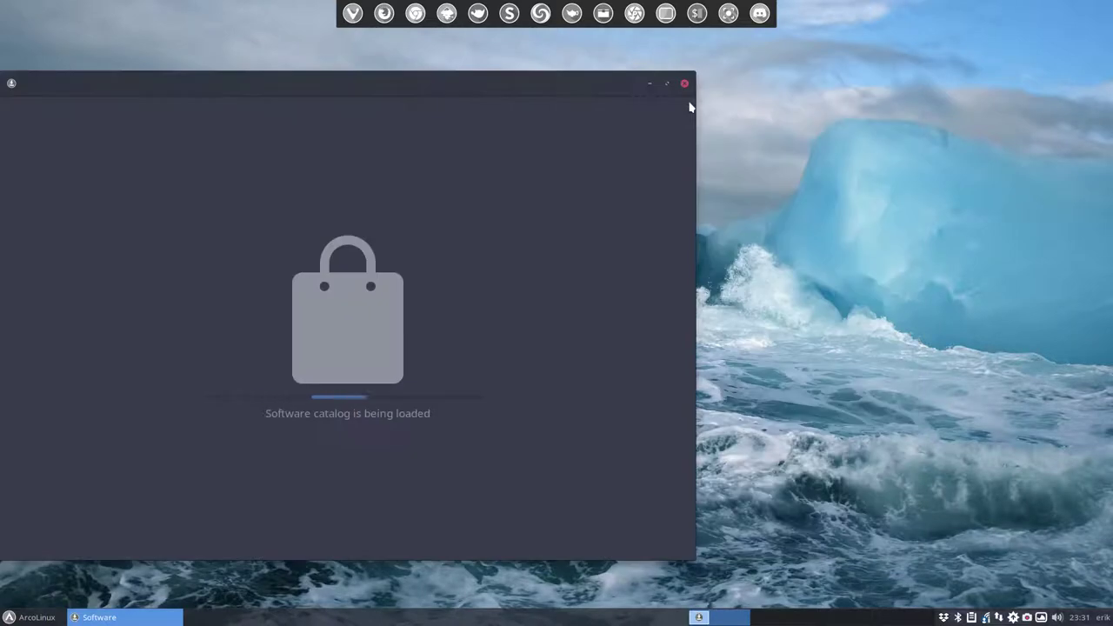
drag(465, 86, 733, 79)
- Find HandBrake in the Audio & Video category and install it
click(371, 245)
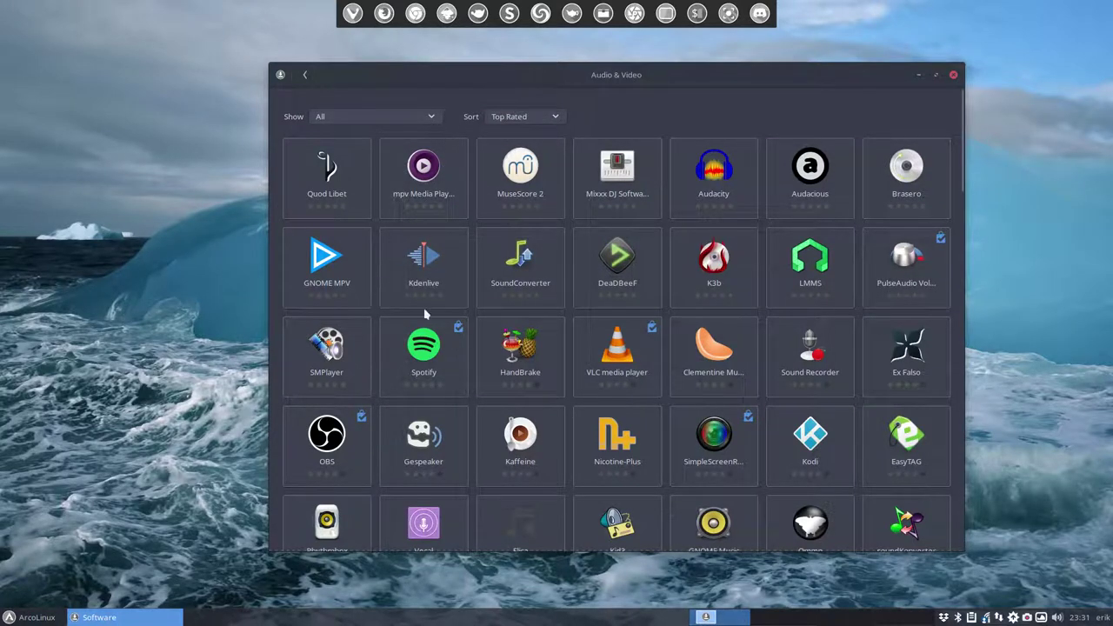
scroll(425, 314, down, 5)
scroll(516, 325, down, 5)
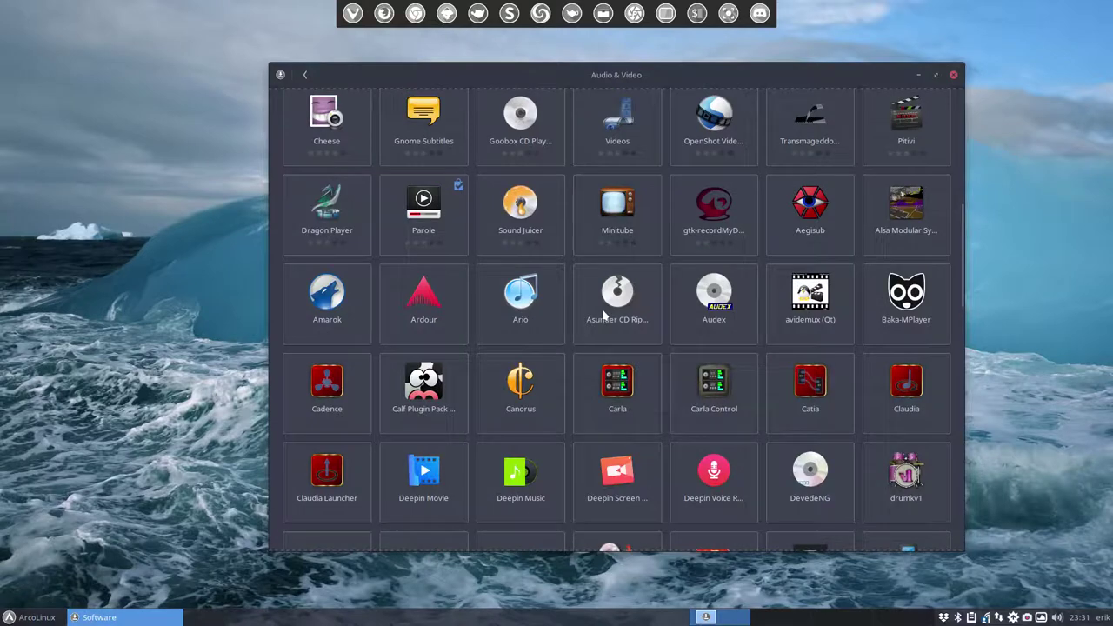
scroll(606, 315, up, 5)
scroll(606, 314, up, 2)
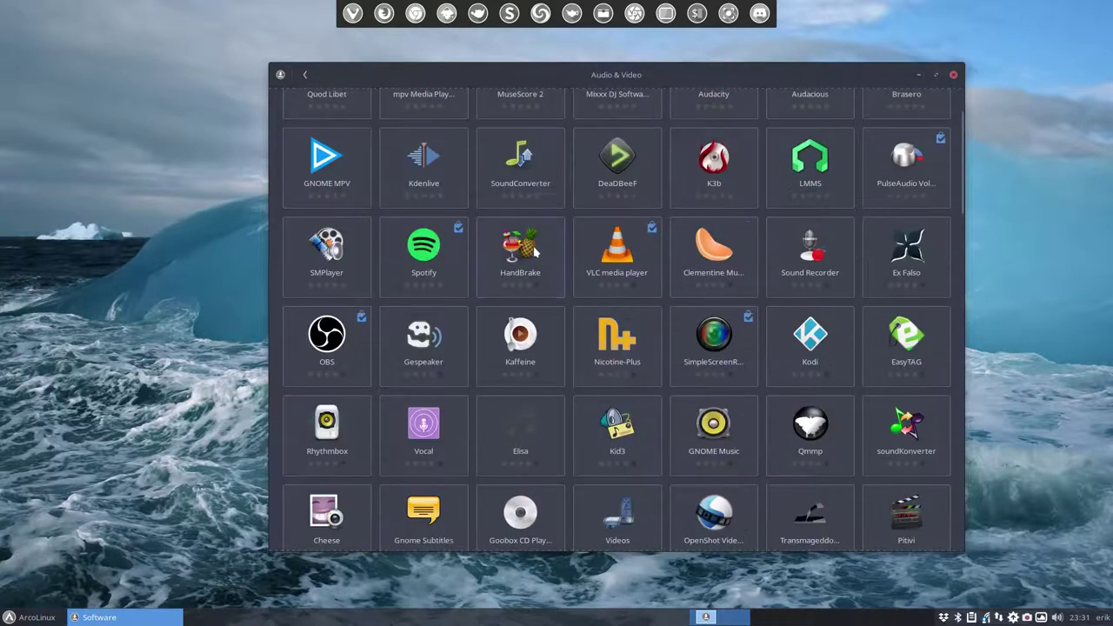
click(534, 250)
click(426, 161)
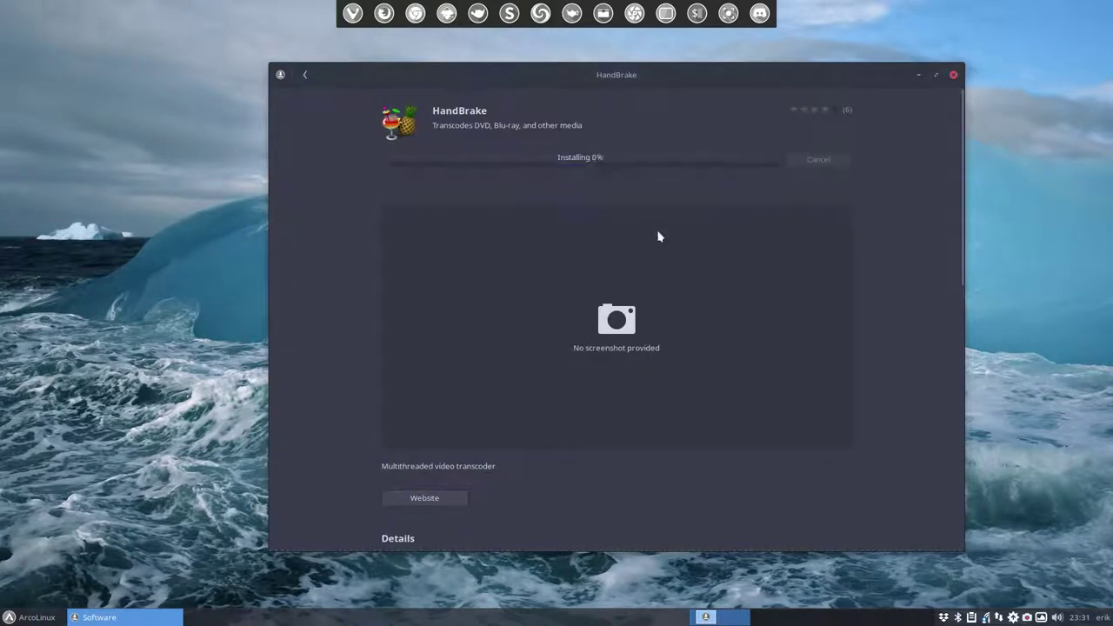
- Launch HandBrake once, close it, and return to the Audio & Video list
click(410, 164)
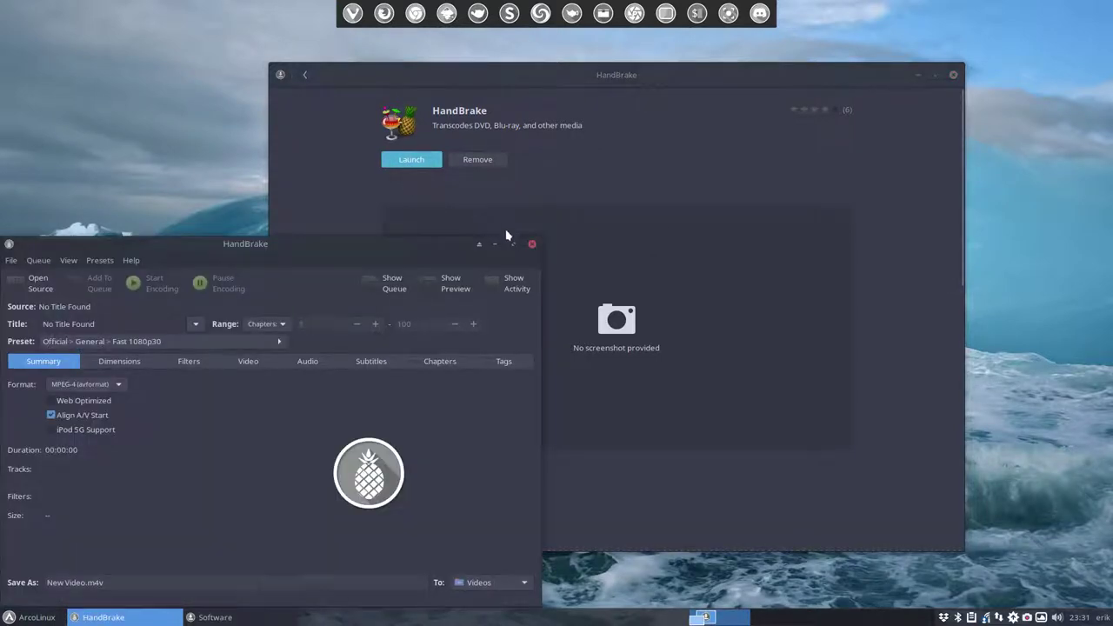
click(533, 246)
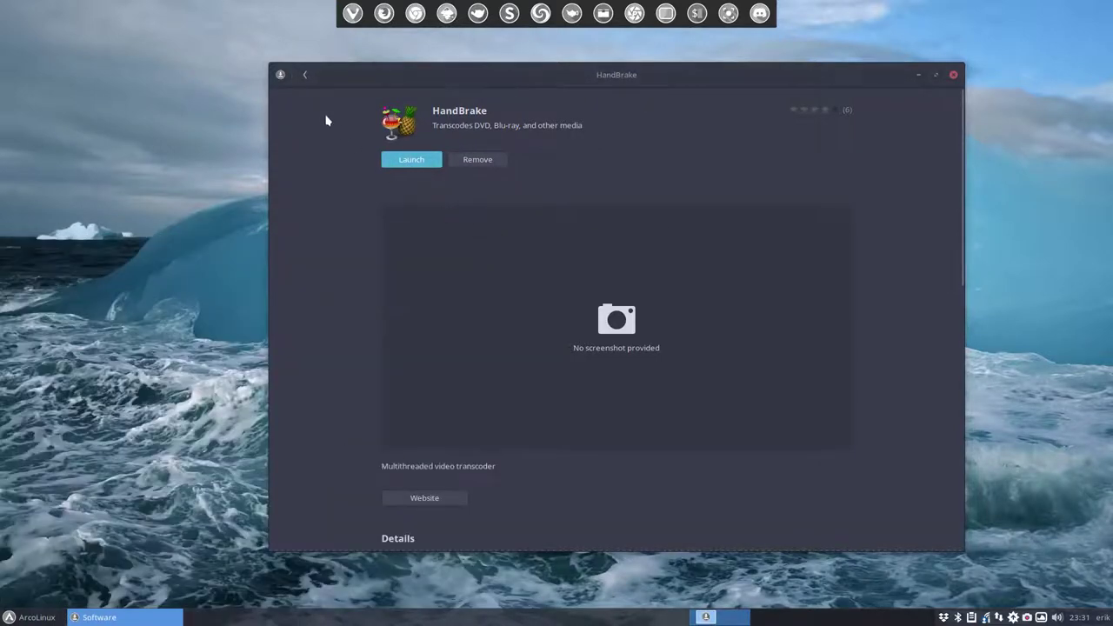
click(305, 75)
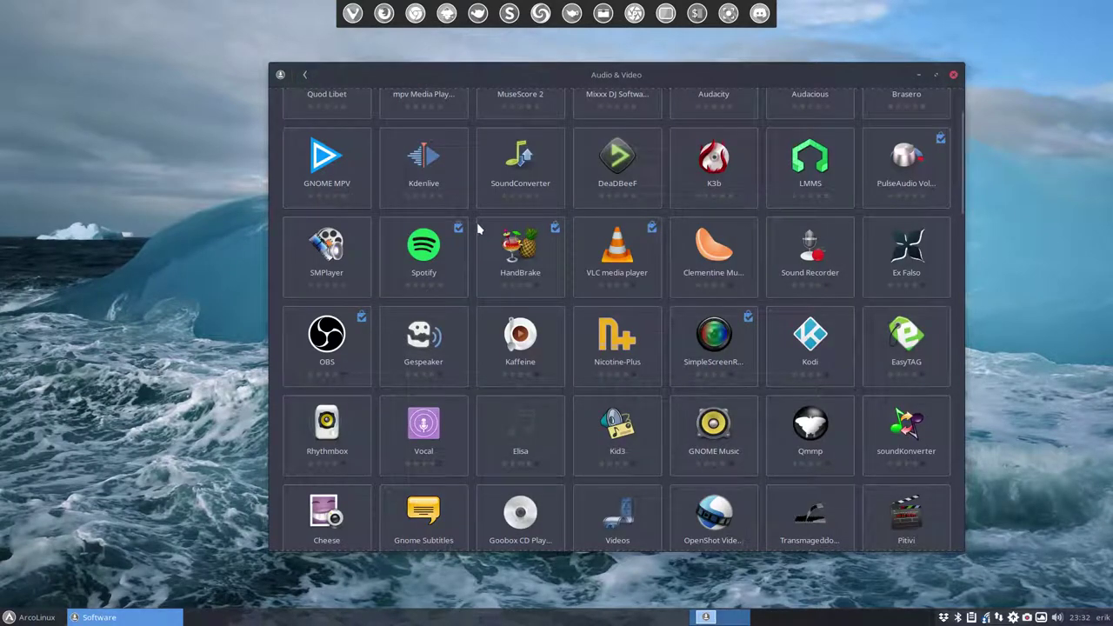
click(449, 250)
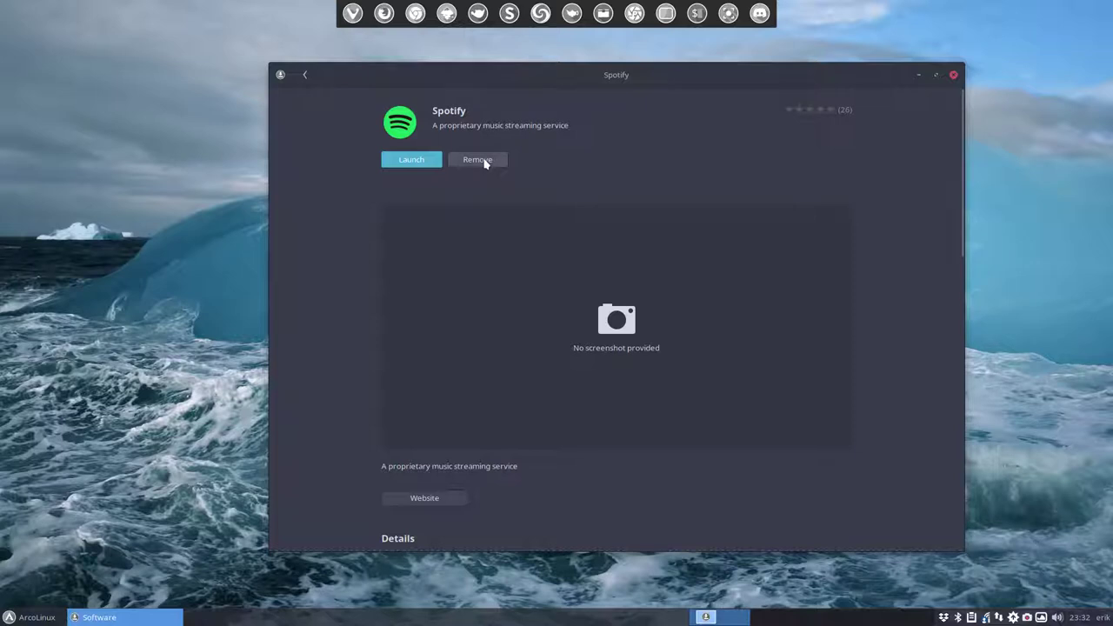
click(305, 75)
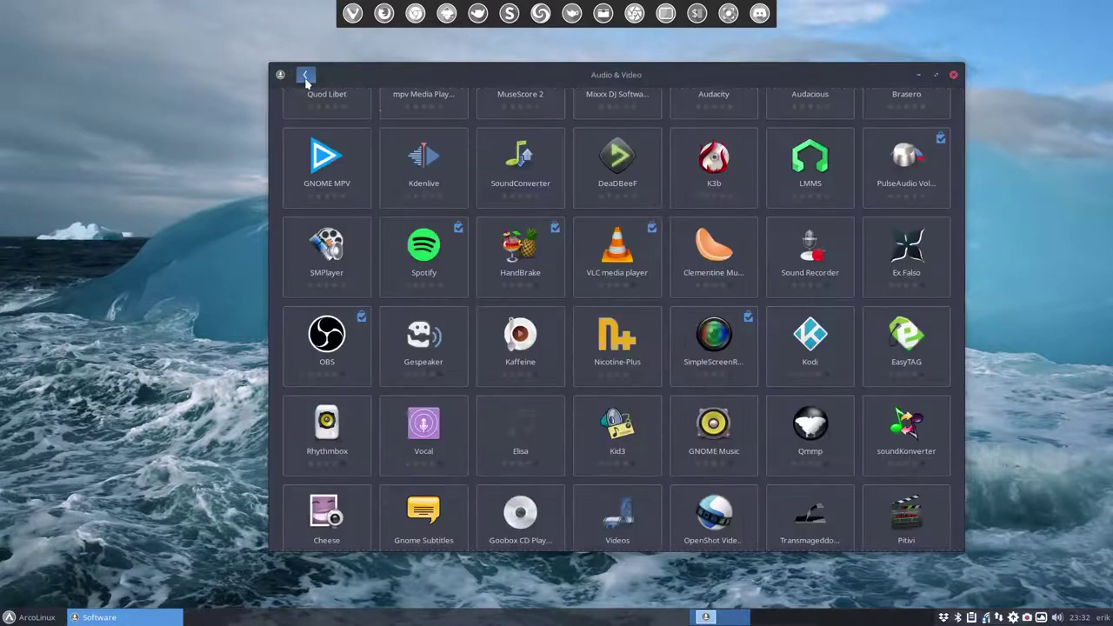
click(398, 255)
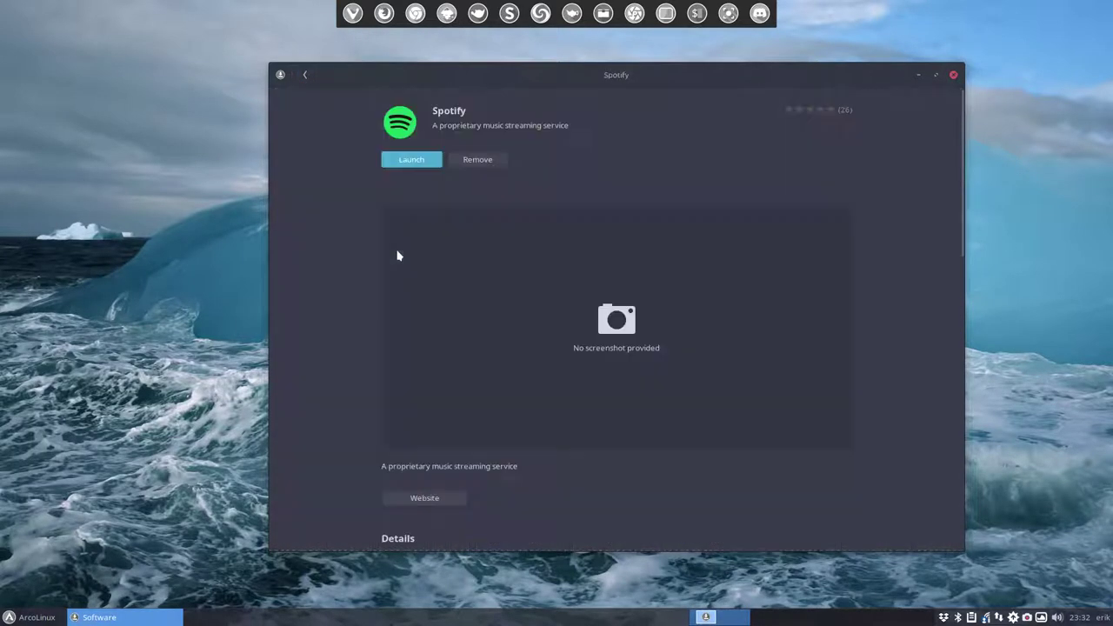
scroll(399, 261, down, 5)
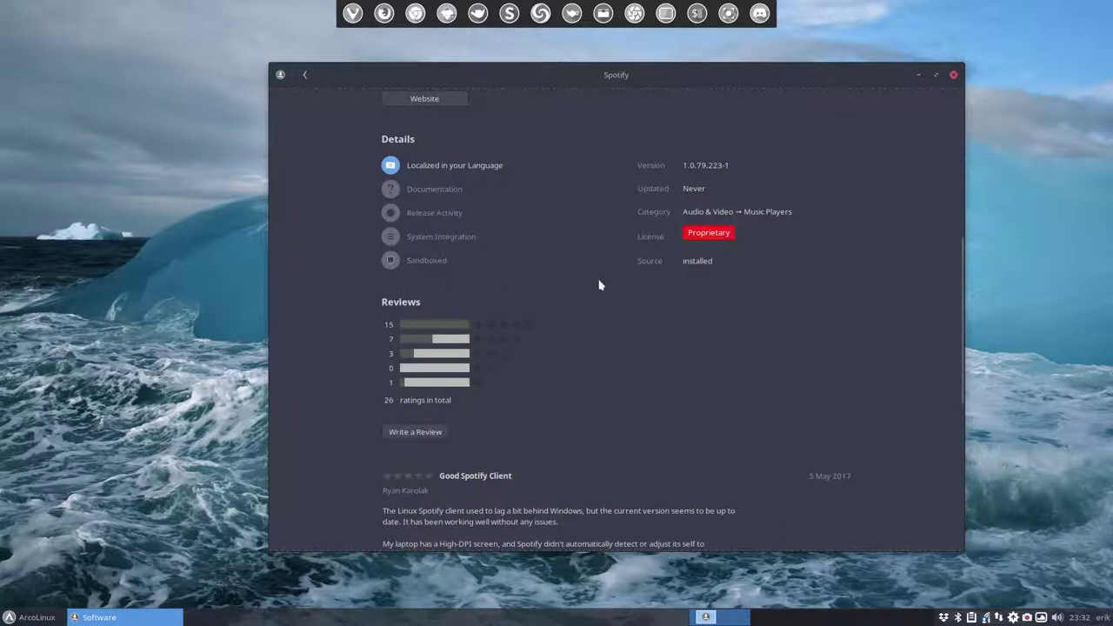
scroll(599, 285, down, 2)
scroll(443, 300, down, 2)
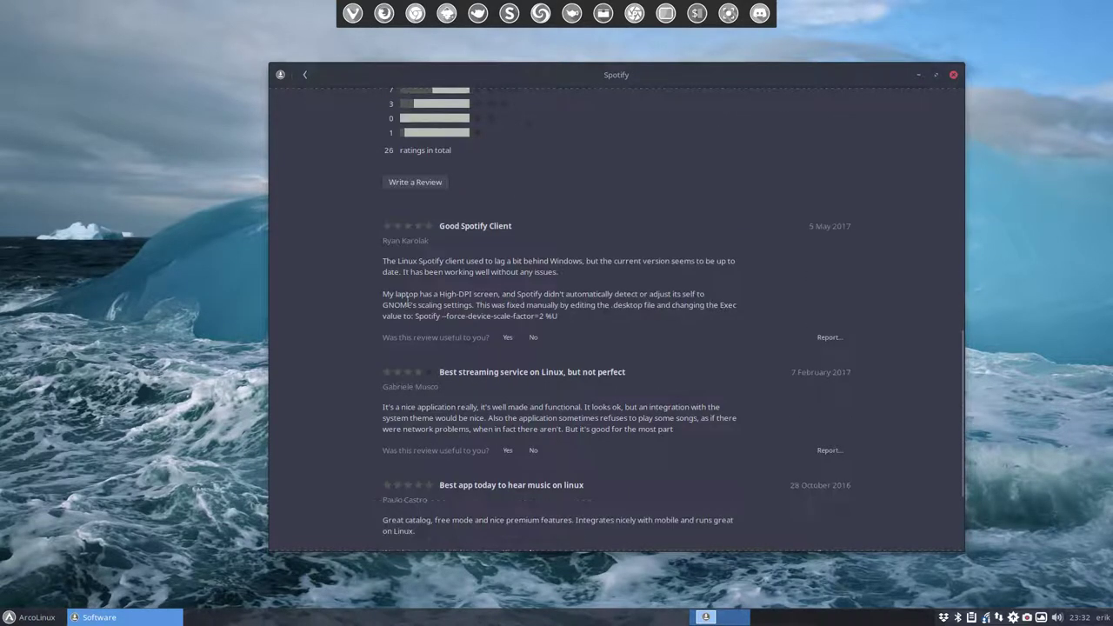
scroll(426, 304, down, 2)
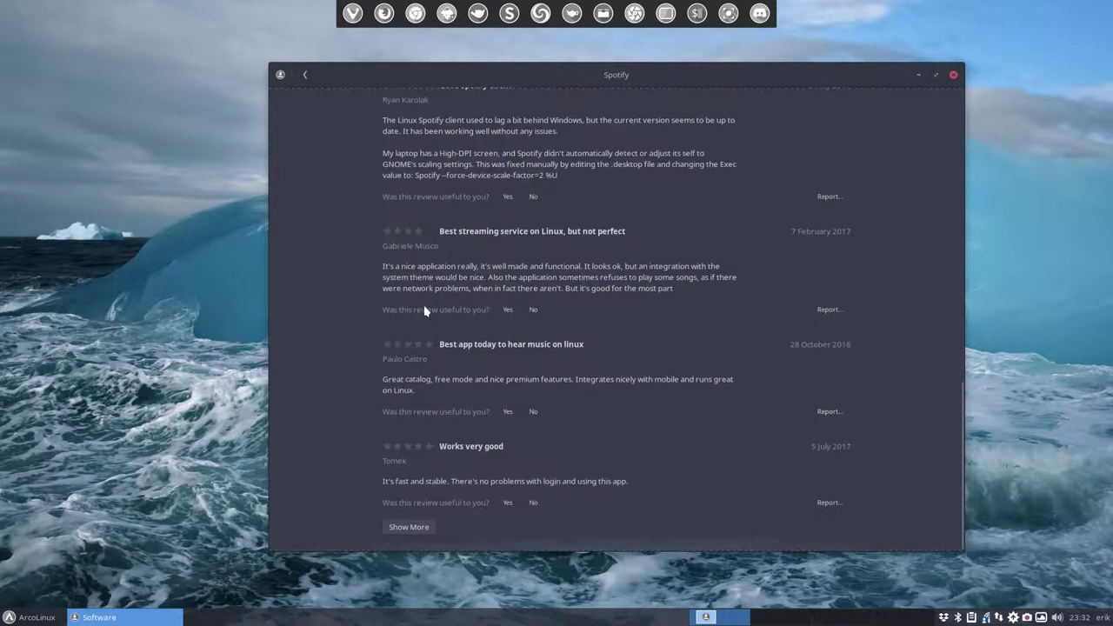
scroll(424, 305, up, 12)
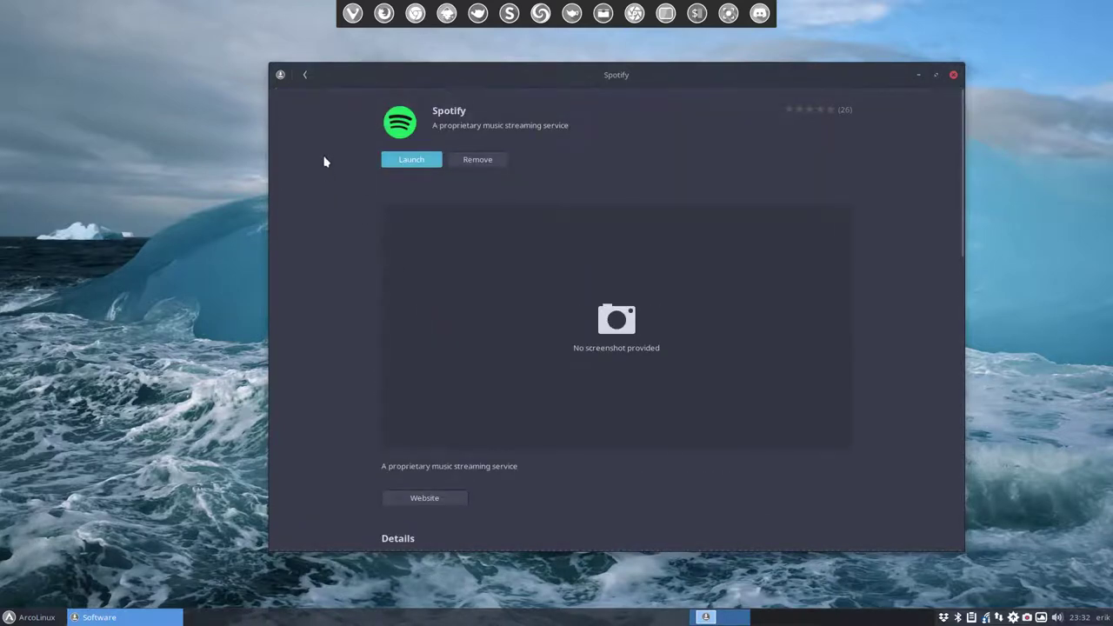
click(305, 76)
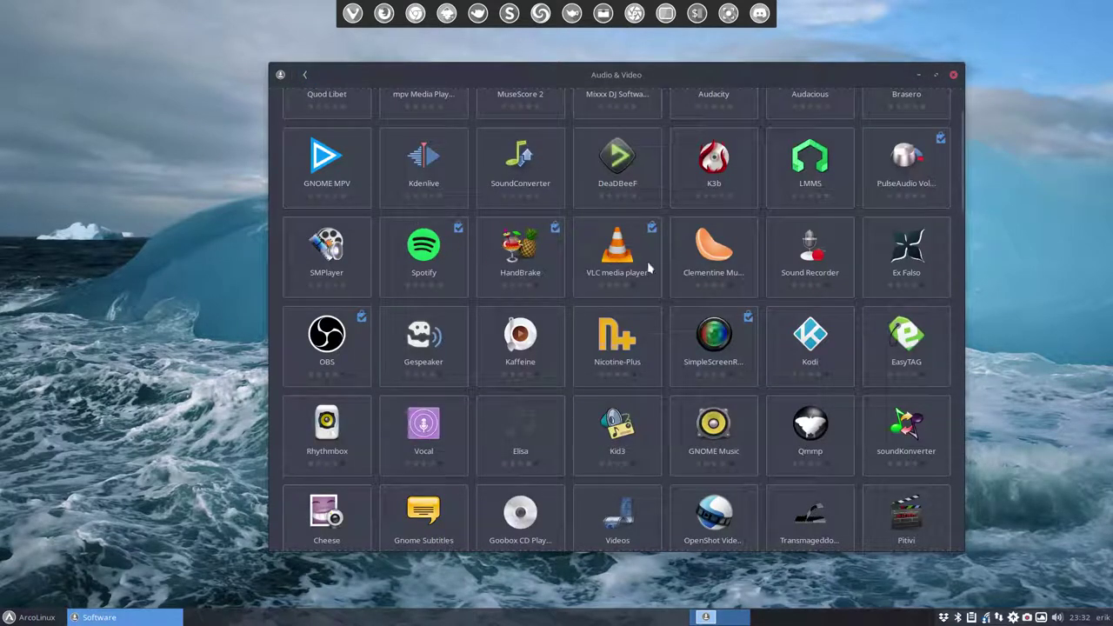
click(710, 255)
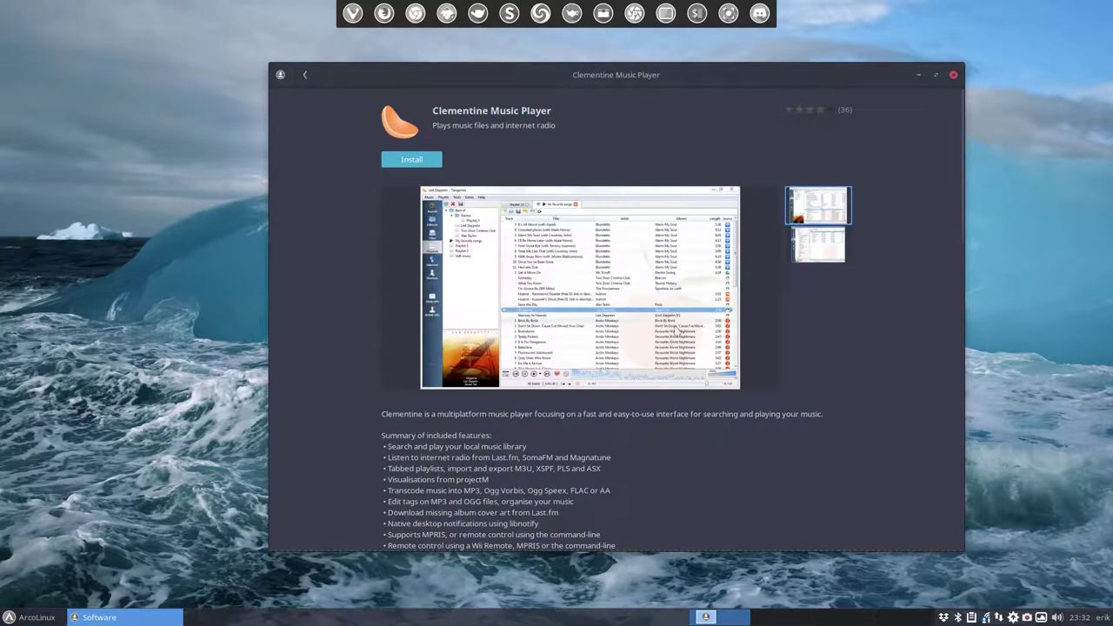
click(822, 247)
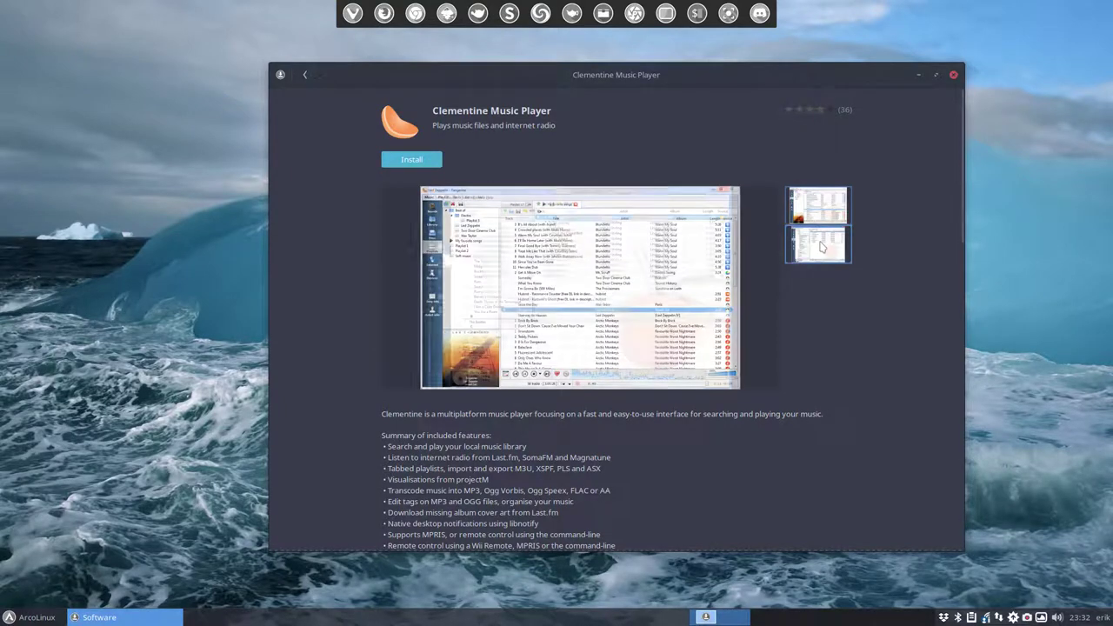
scroll(678, 285, down, 5)
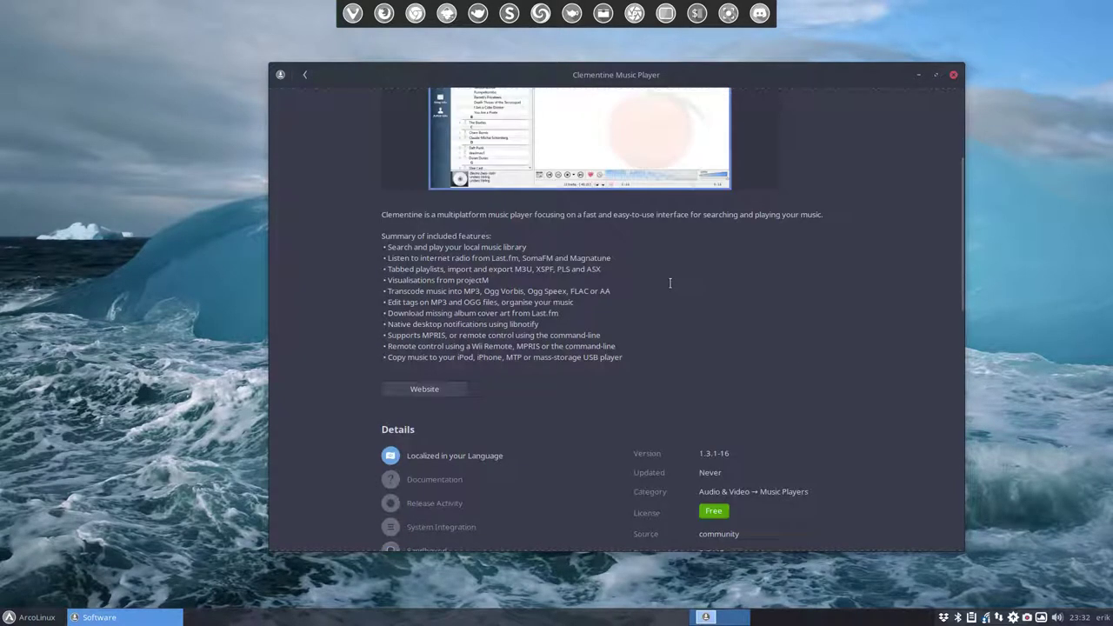
drag(632, 351, 368, 239)
scroll(477, 300, down, 5)
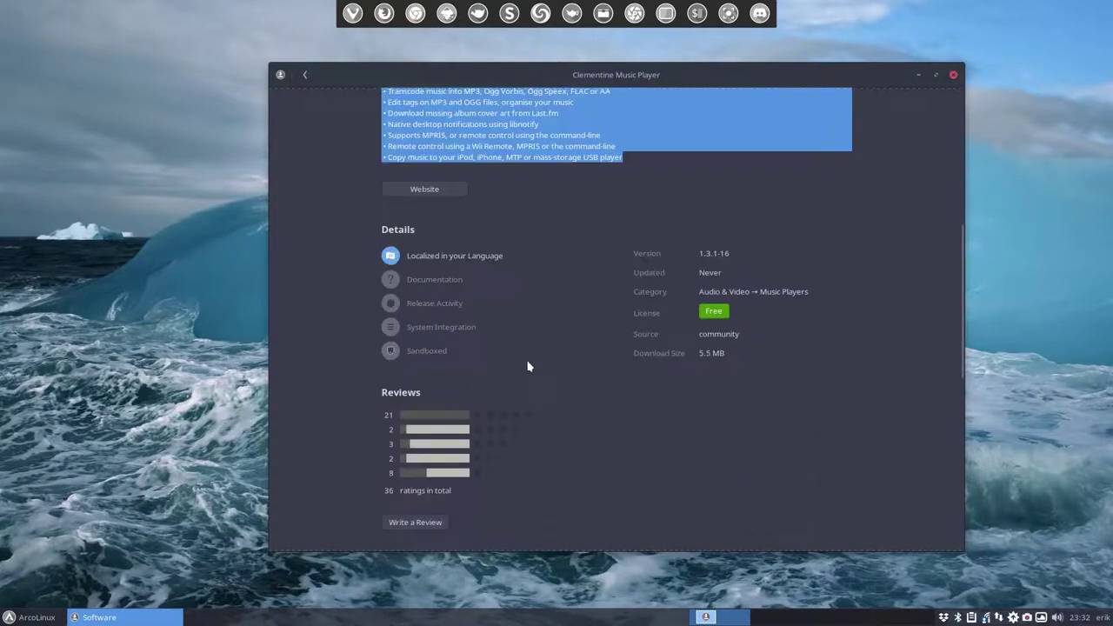
scroll(504, 333, down, 2)
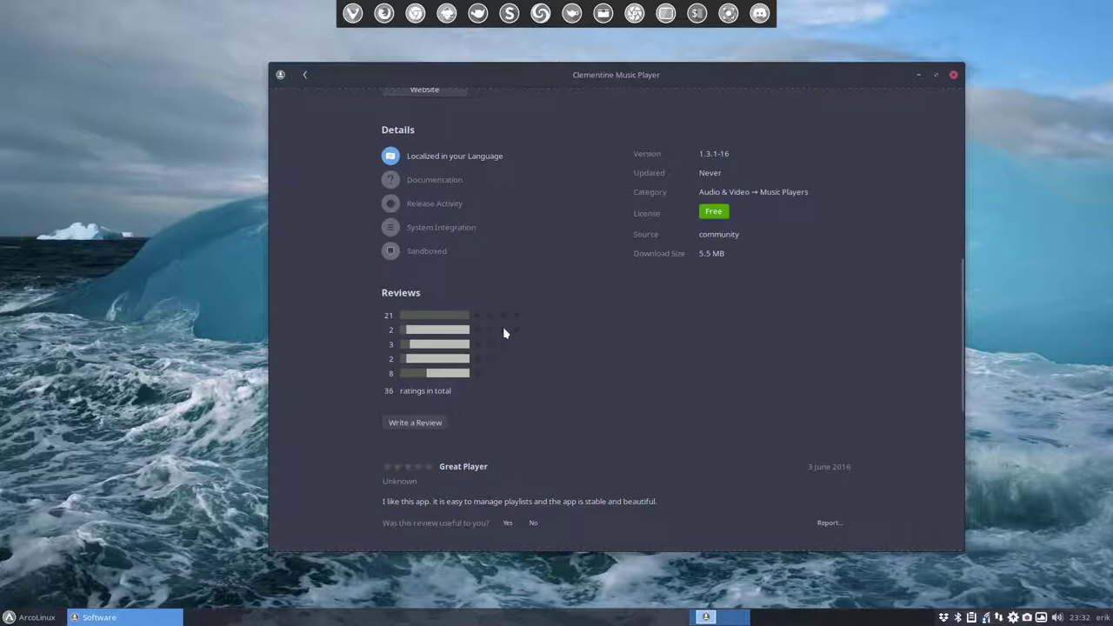
scroll(504, 333, down, 3)
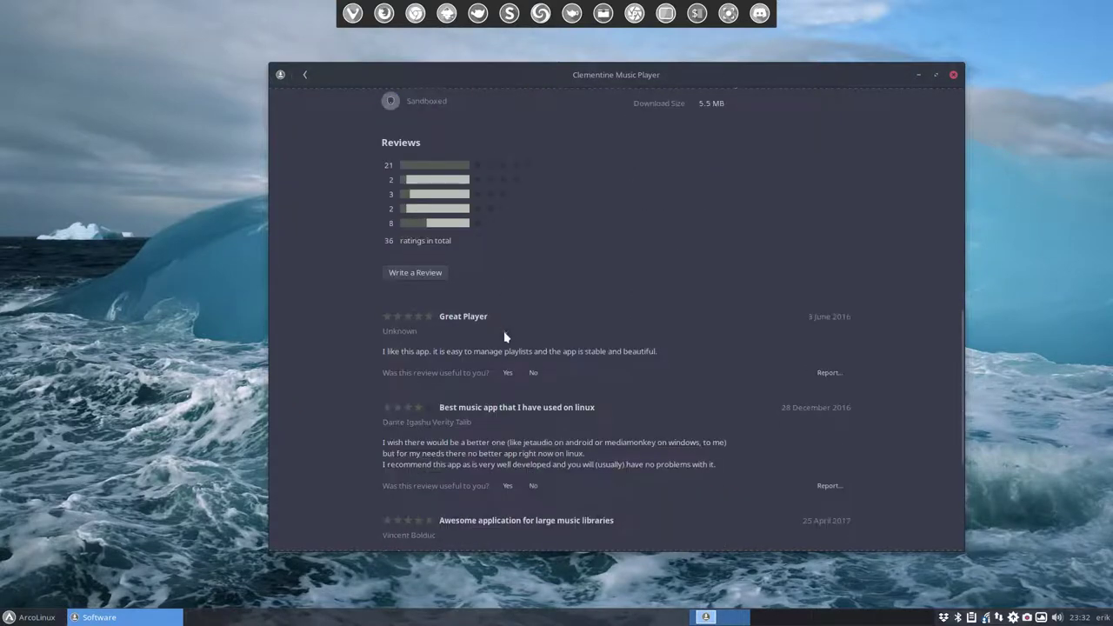
drag(387, 352, 602, 352)
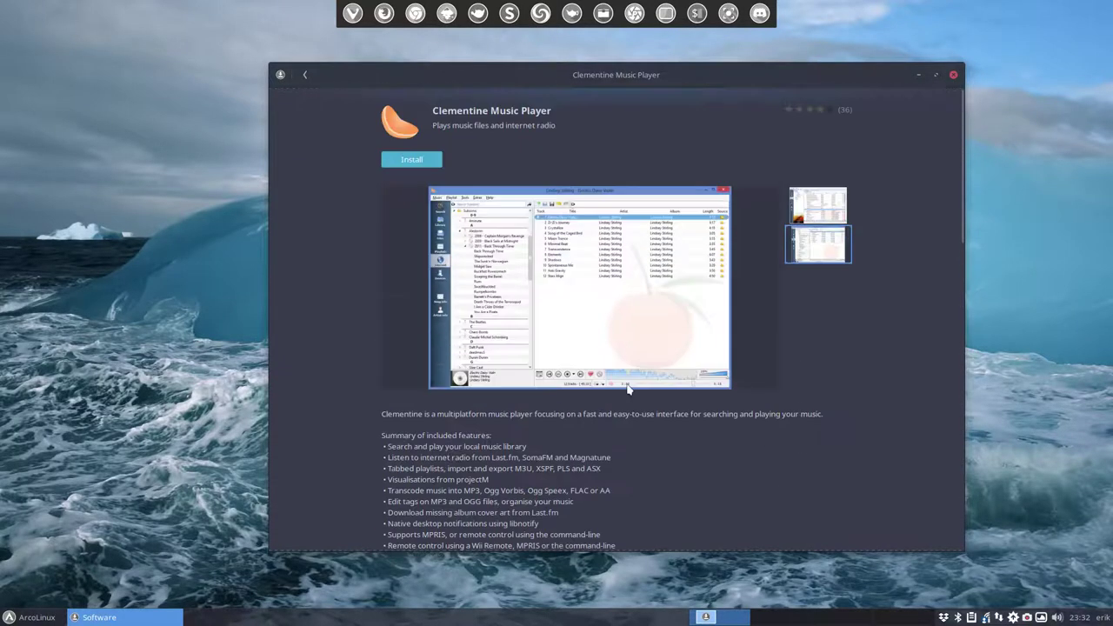
click(306, 75)
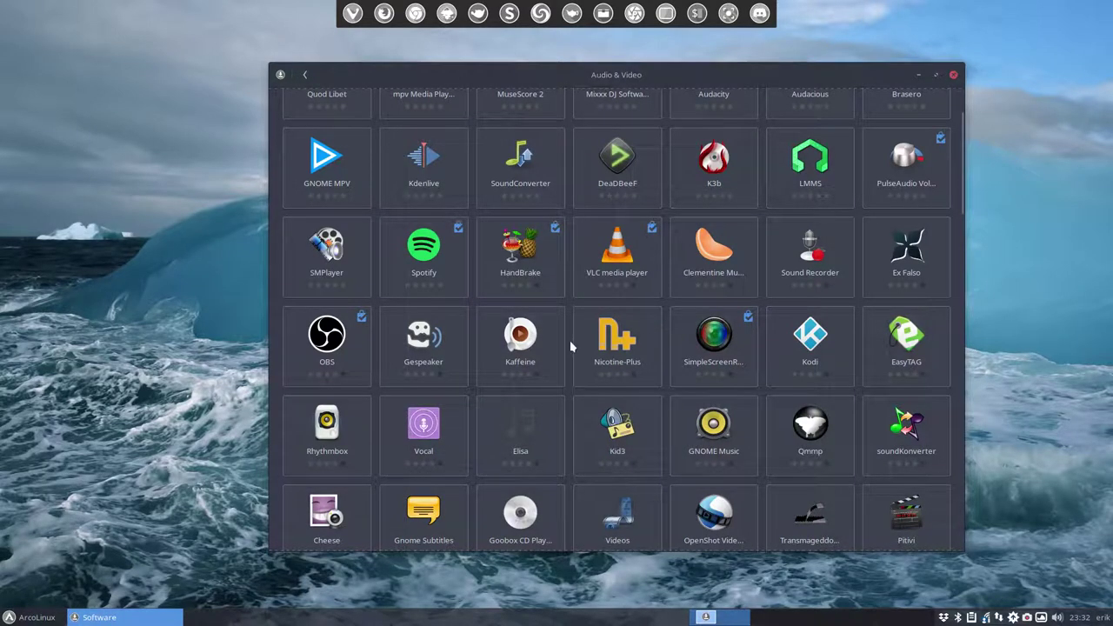
scroll(570, 346, down, 3)
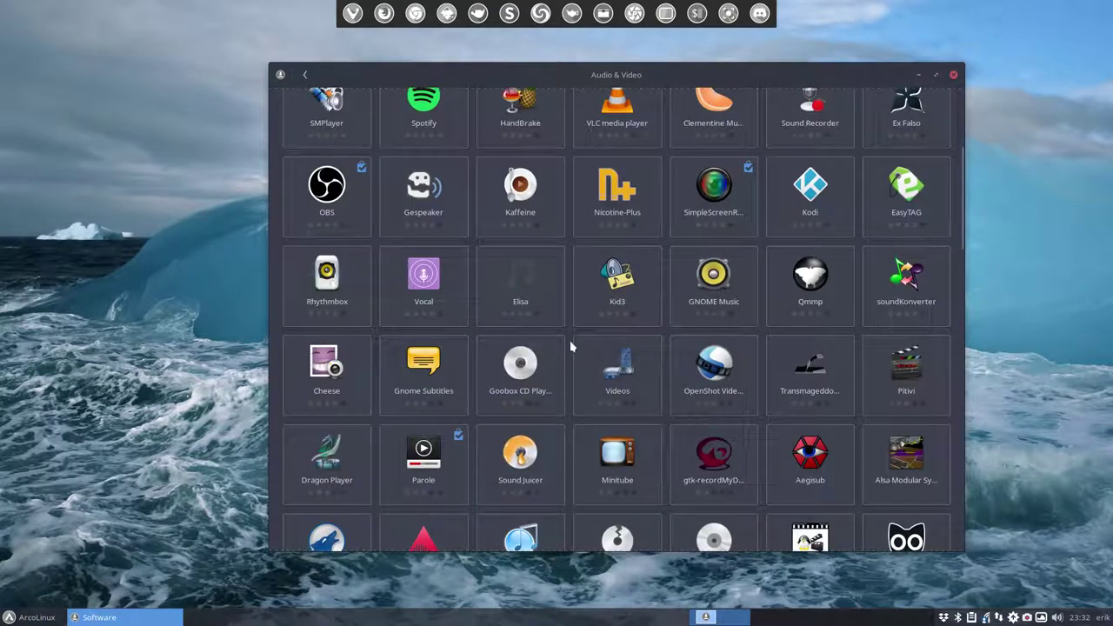
- Close Software, enter 'sudo pacman -S gnome-software-packagekit-plugin' in termite, and open Pamac
click(954, 77)
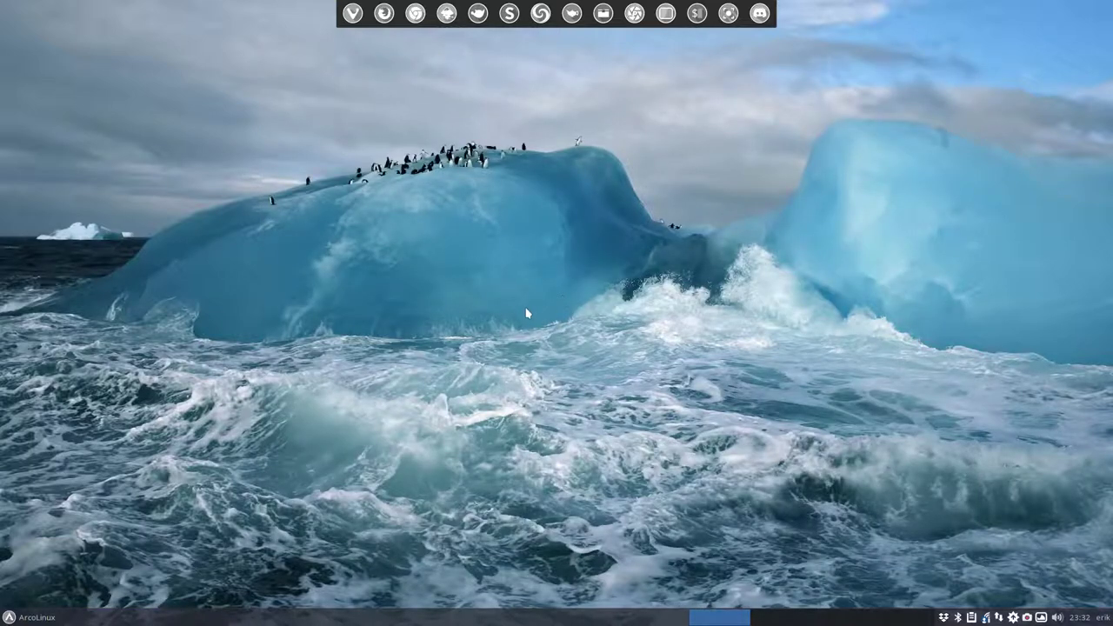
key(ctrl+alt+t)
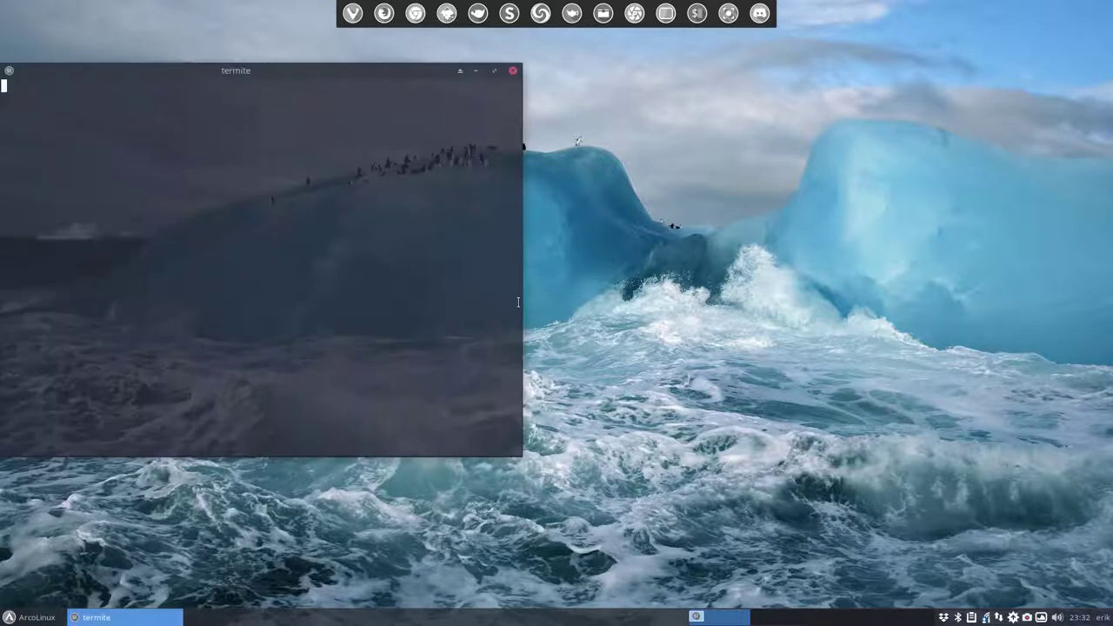
text(downgrade vala)
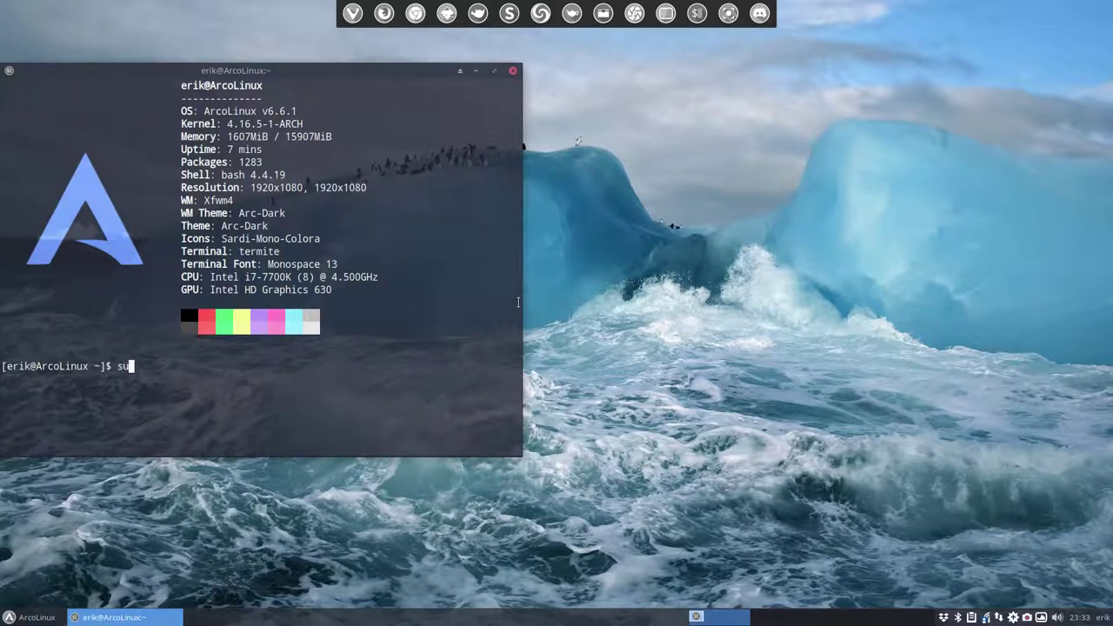
key(ctrl+u)
text(su1)
key(BackSpace)
key(BackSpace)
key(BackSpace)
text(sudo pacman -S gnome)
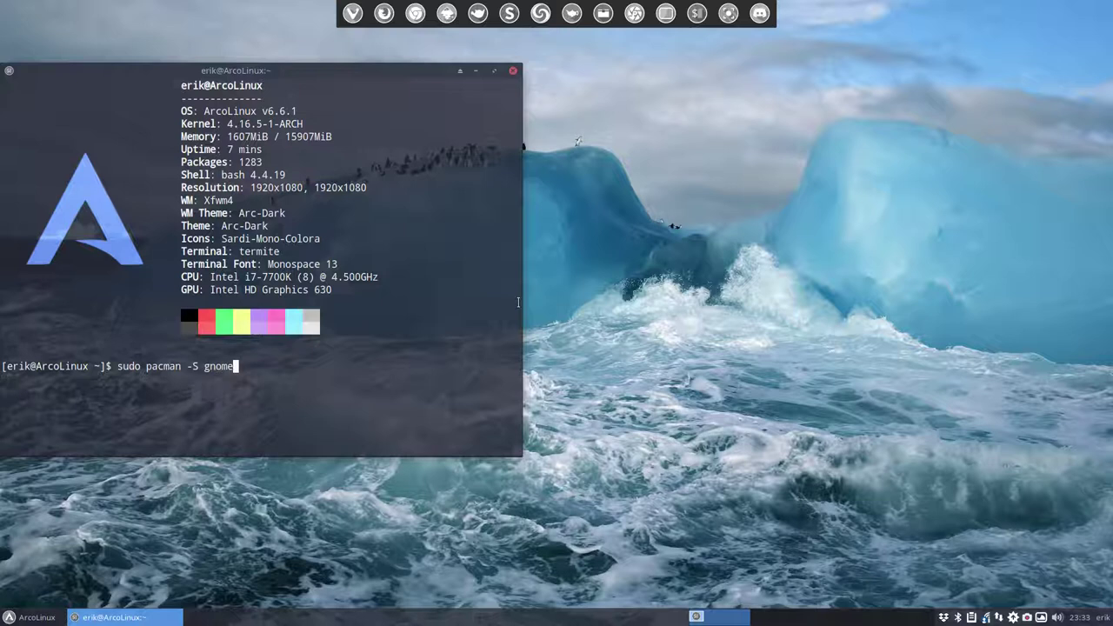
text(-software-packagekit-plugin)
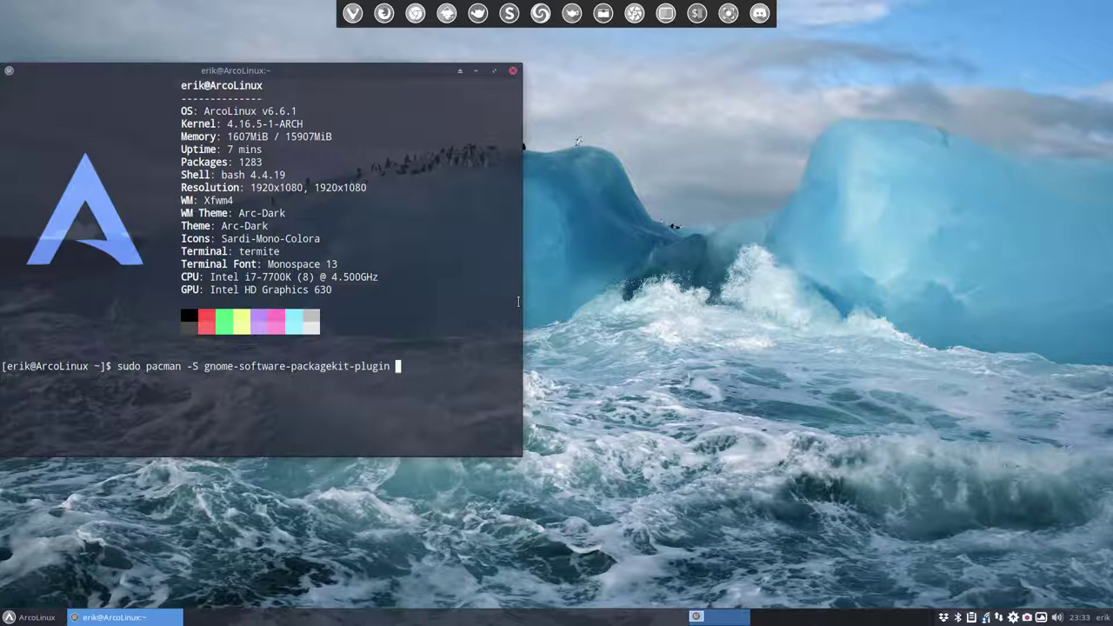
click(1014, 617)
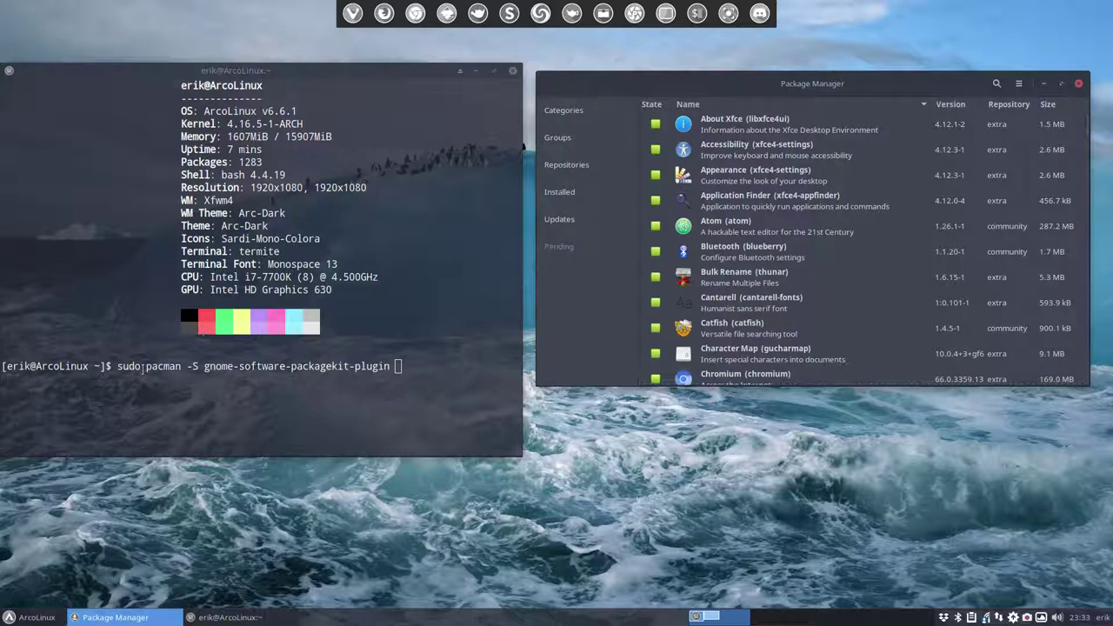
drag(143, 367, 181, 367)
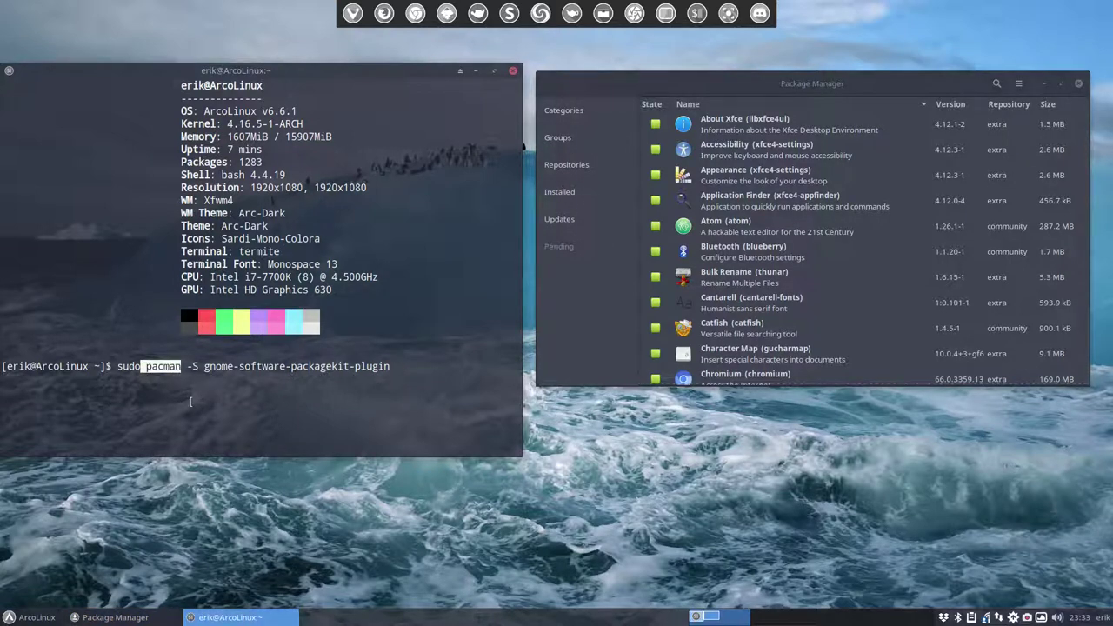